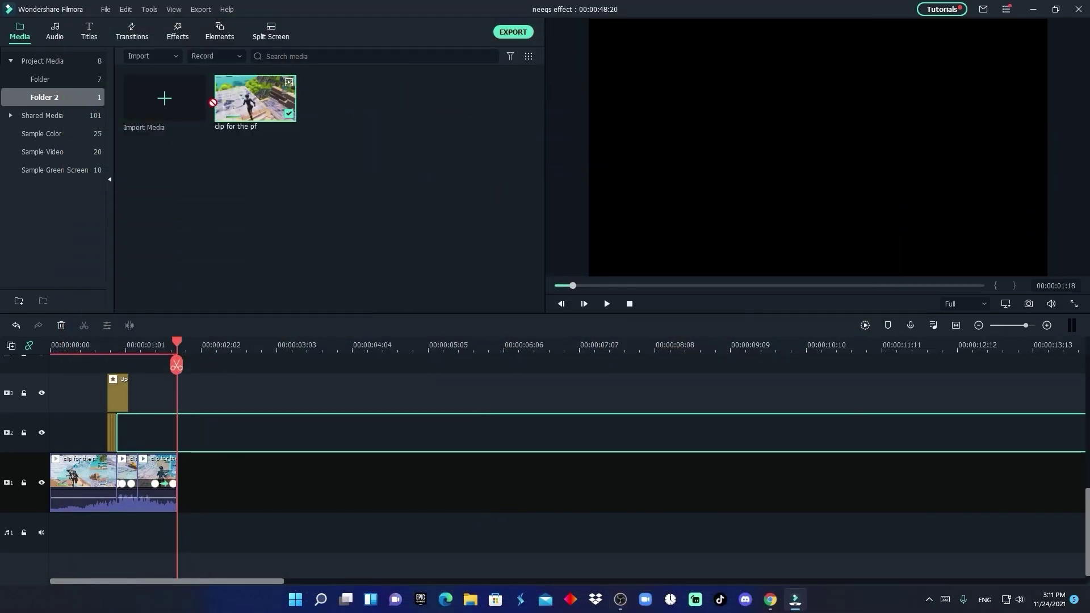
Place "clip for the pf" on the second video track right after the existing clips and take a snapshot of the frame there.
drag(260, 101, 180, 437)
drag(199, 347, 512, 371)
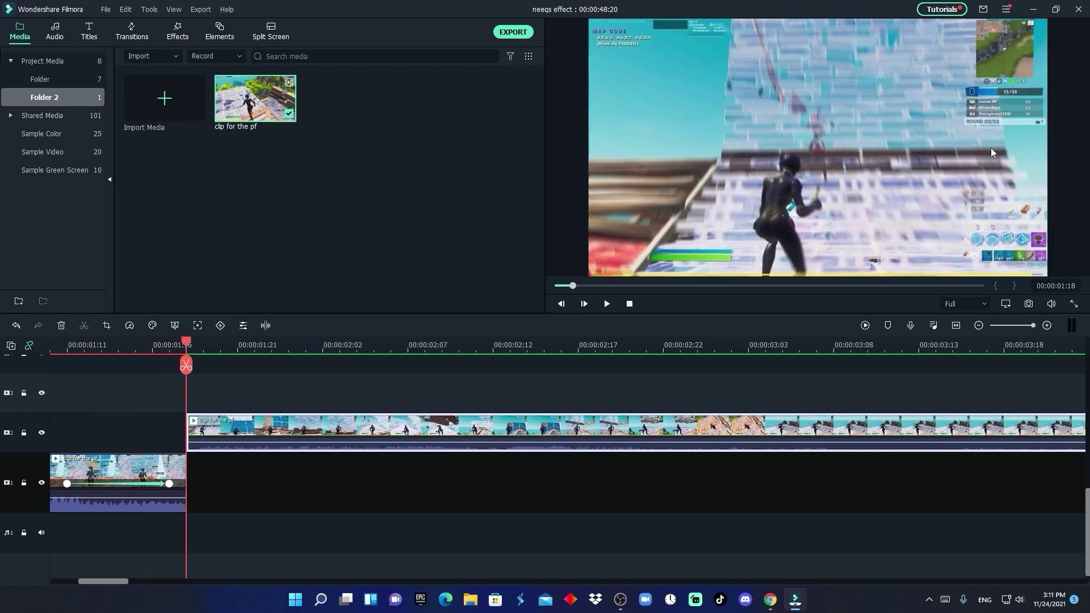
click(961, 304)
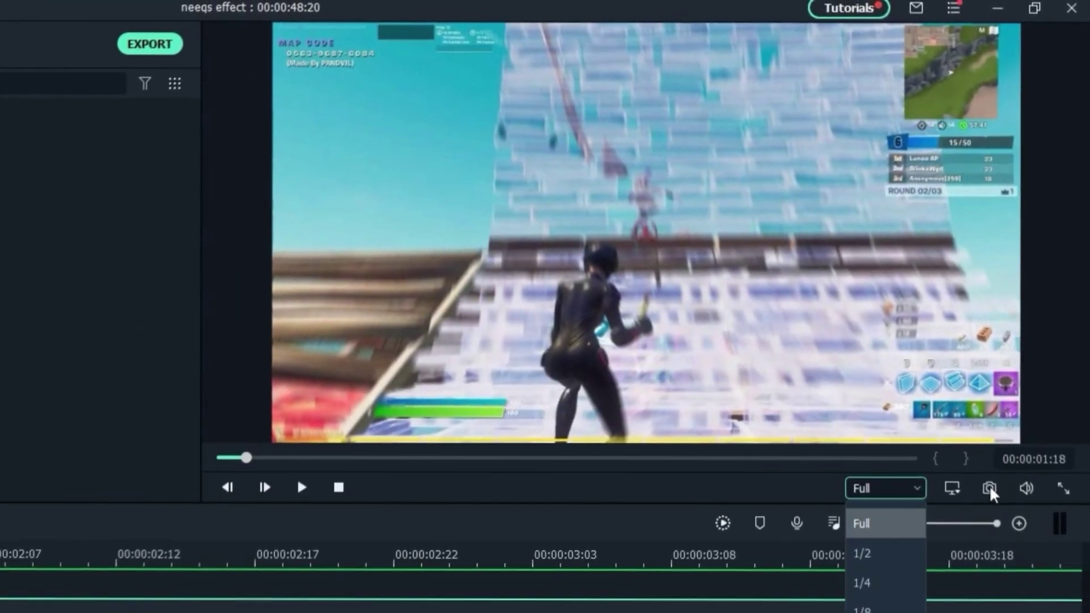
click(1029, 305)
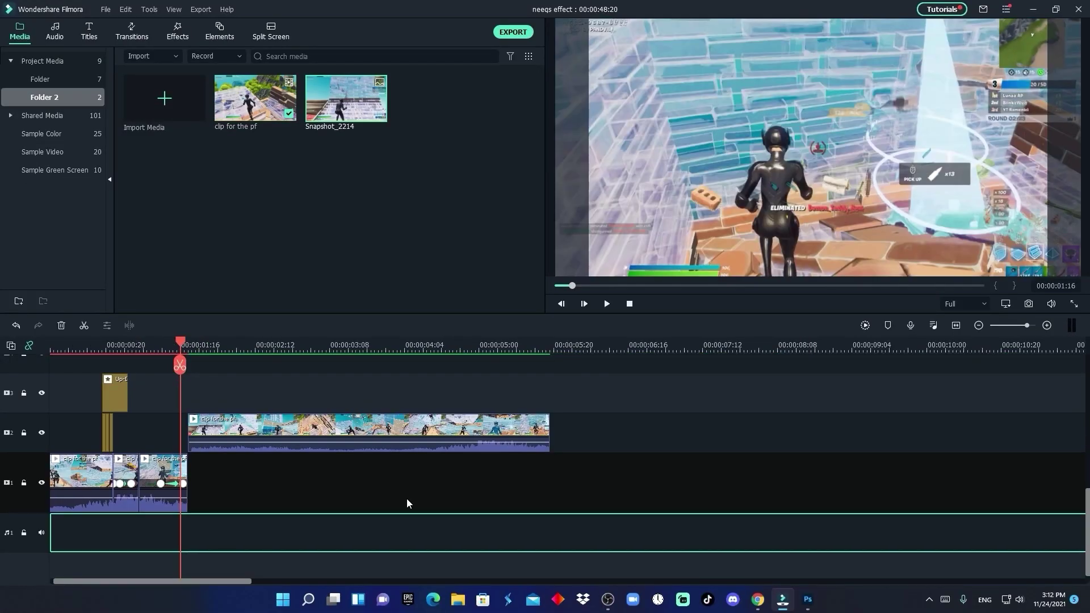
Switch to Photoshop and open Snapshot_2214 from the Wondershare Filmora Snapshot folder.
click(807, 601)
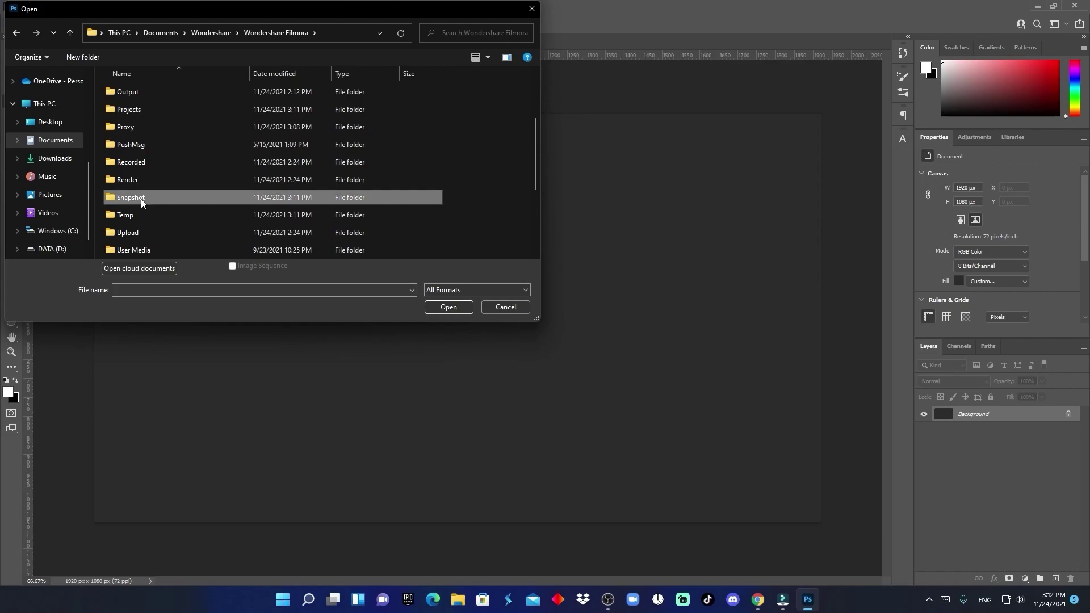
double_click(141, 199)
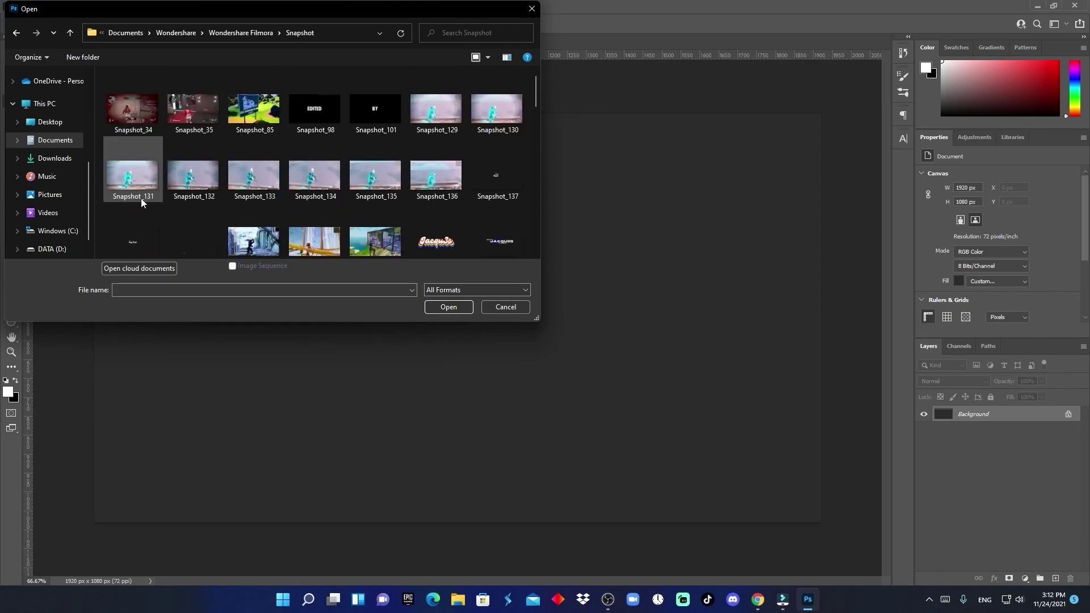
scroll(297, 213, down, 15)
click(193, 233)
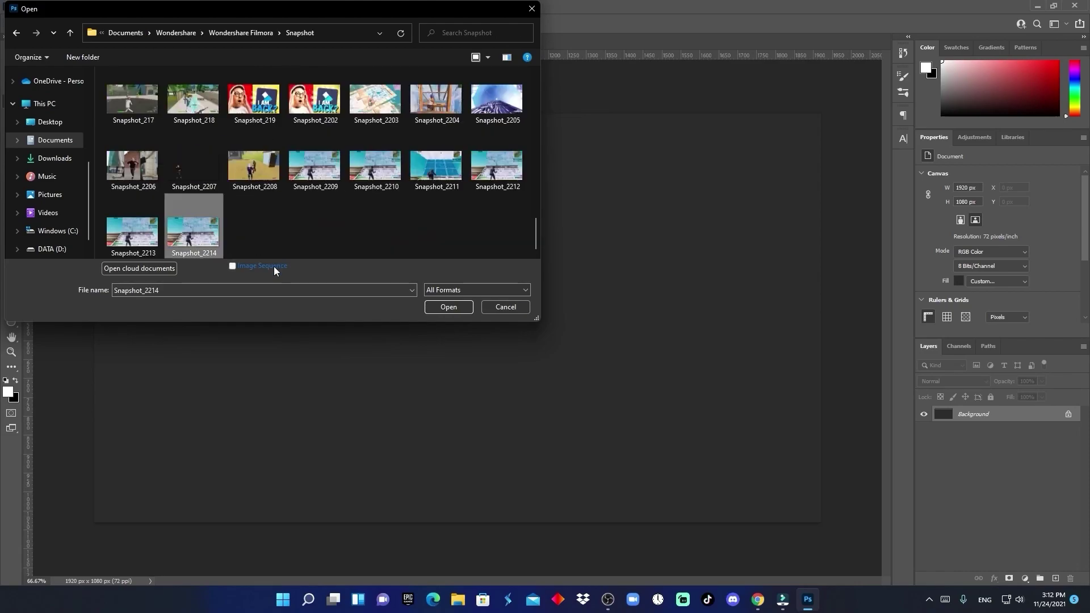
click(441, 307)
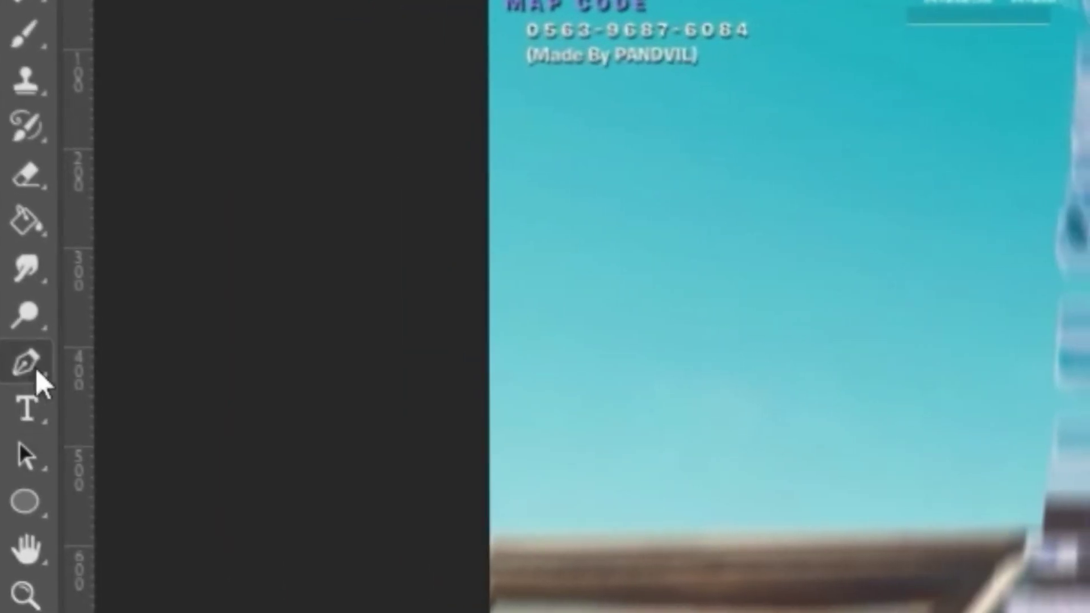
Outline the upper blue brick wall with a closed four-point Pen path, from the image's top edge to the dark beam.
click(11, 279)
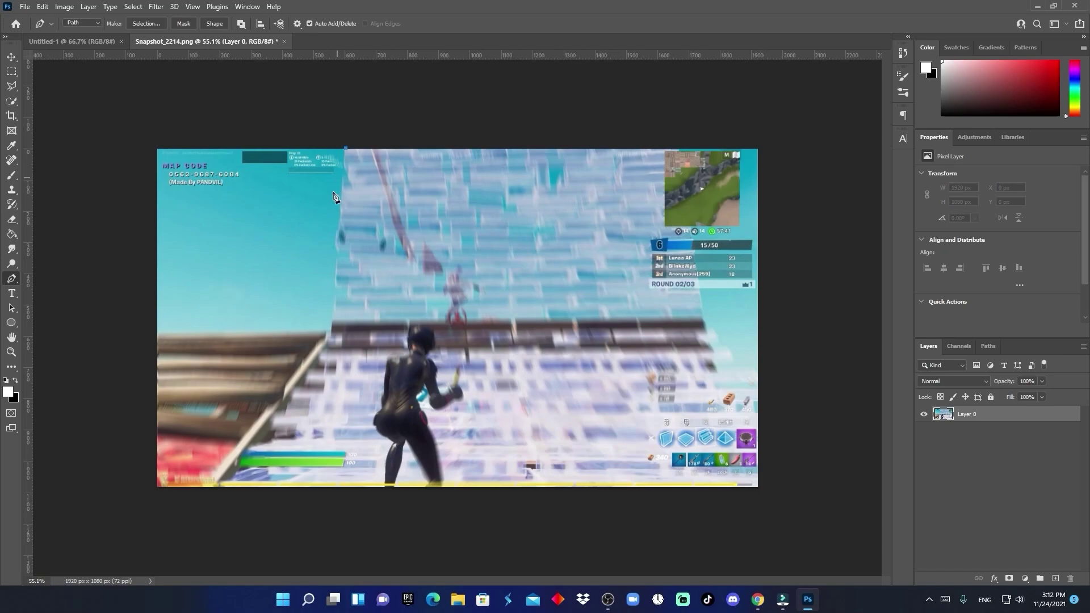
click(333, 330)
click(706, 327)
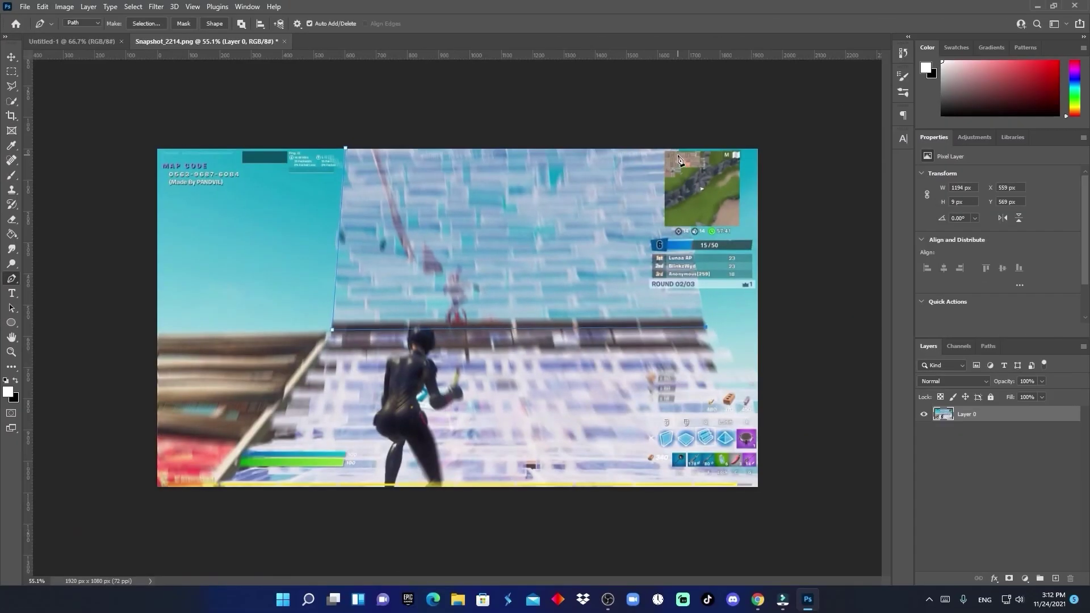
click(678, 148)
click(345, 148)
Convert the wall path into a new selection with 0 px feather and copy it to a new layer.
right_click(418, 231)
right_click(569, 218)
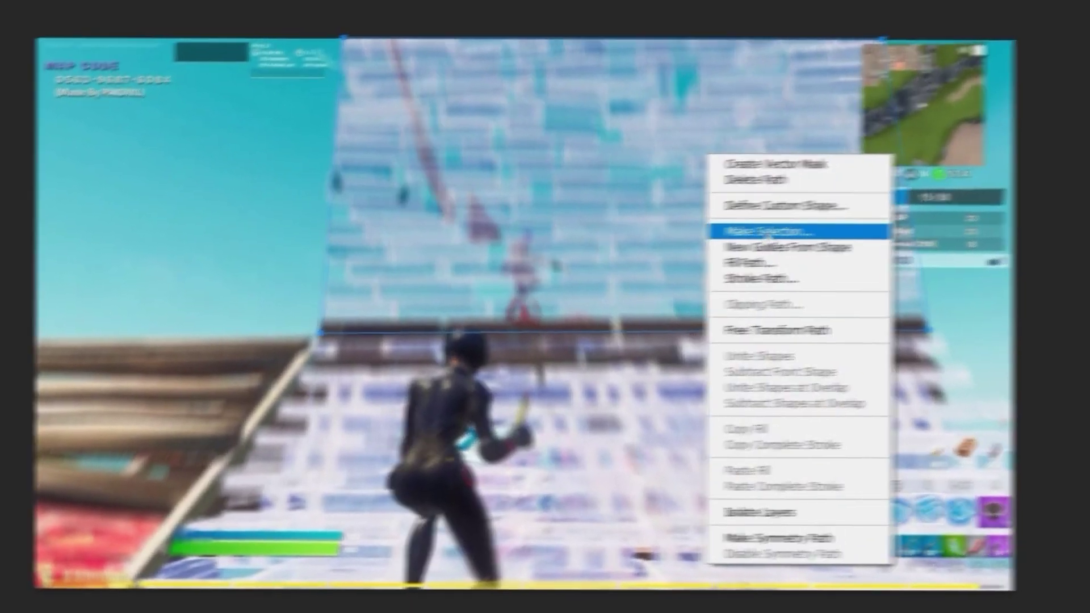
click(710, 248)
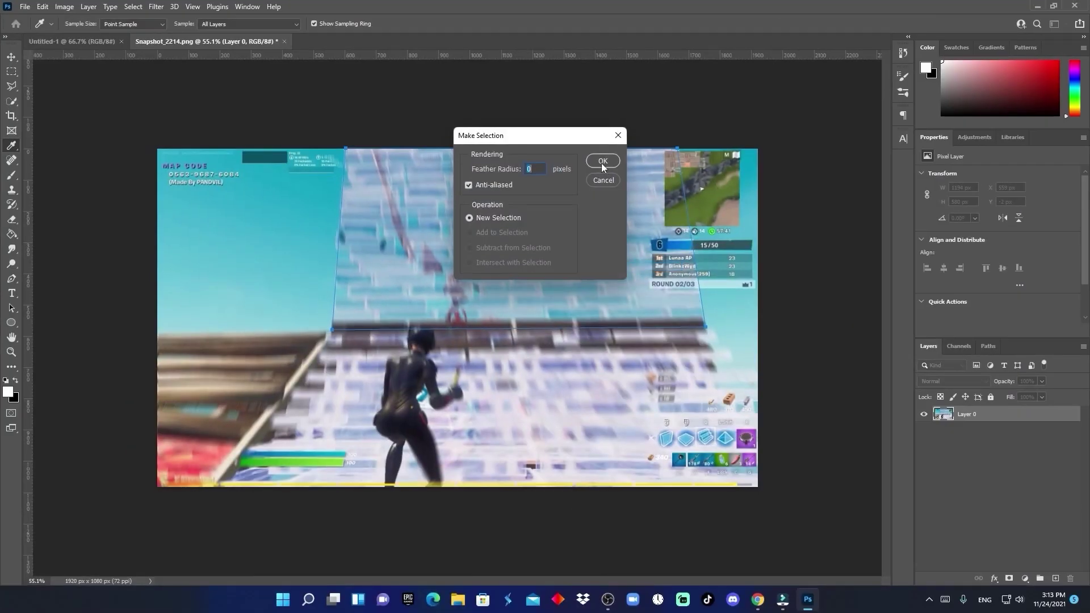
click(603, 163)
key(ctrl+j)
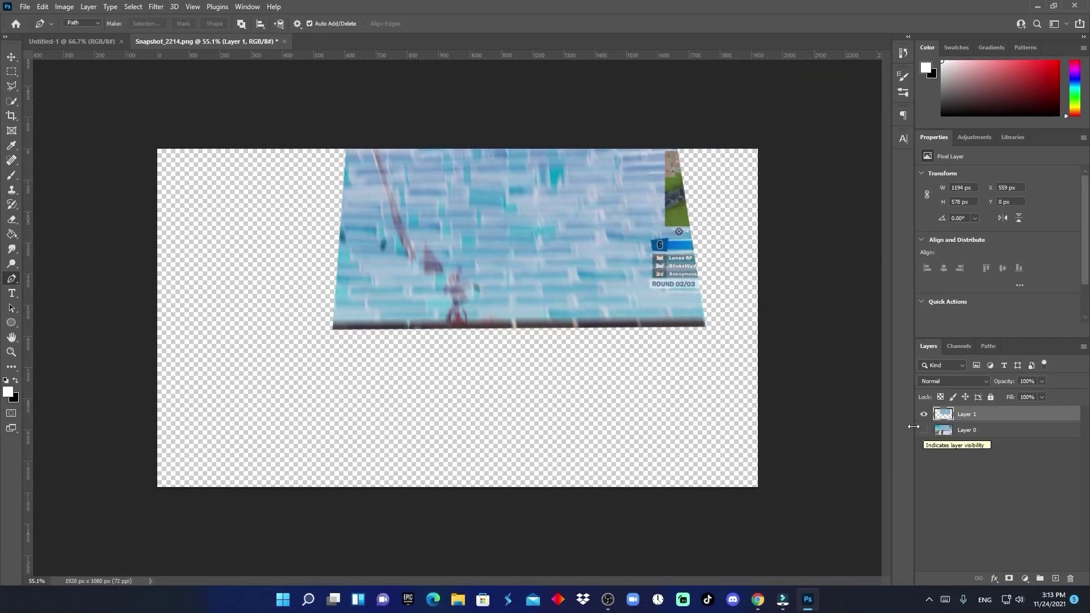
Quick-export the isolated wall image as PNG.
click(25, 8)
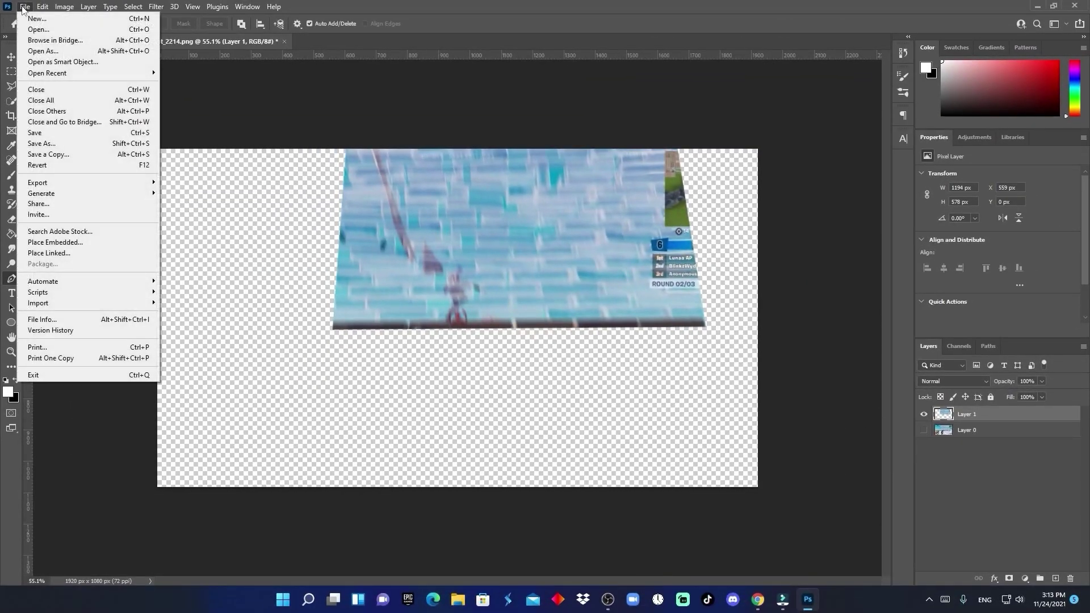
mouse_move(103, 186)
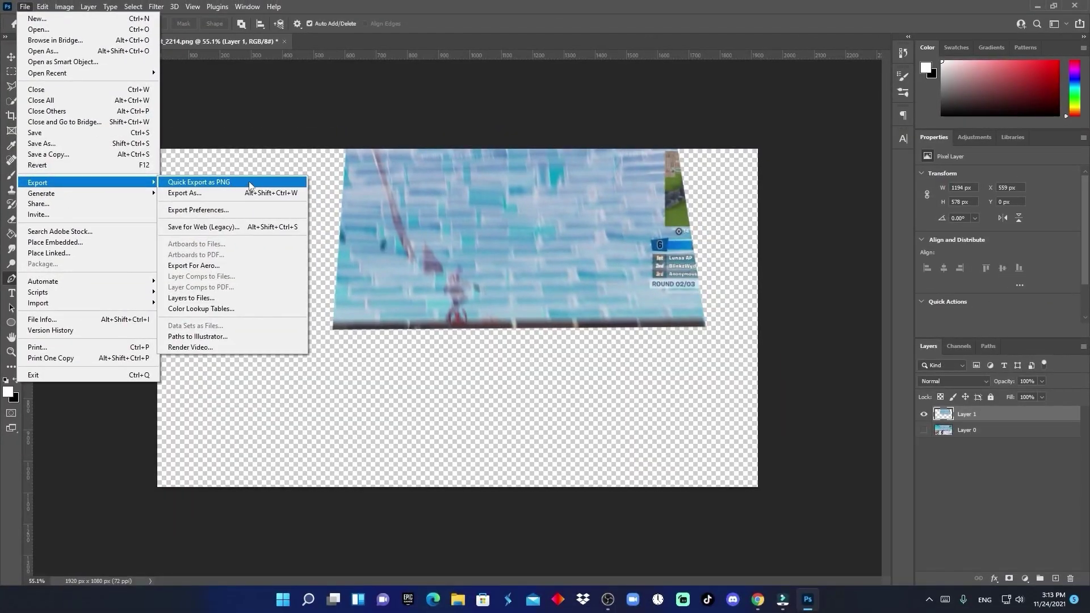
click(250, 182)
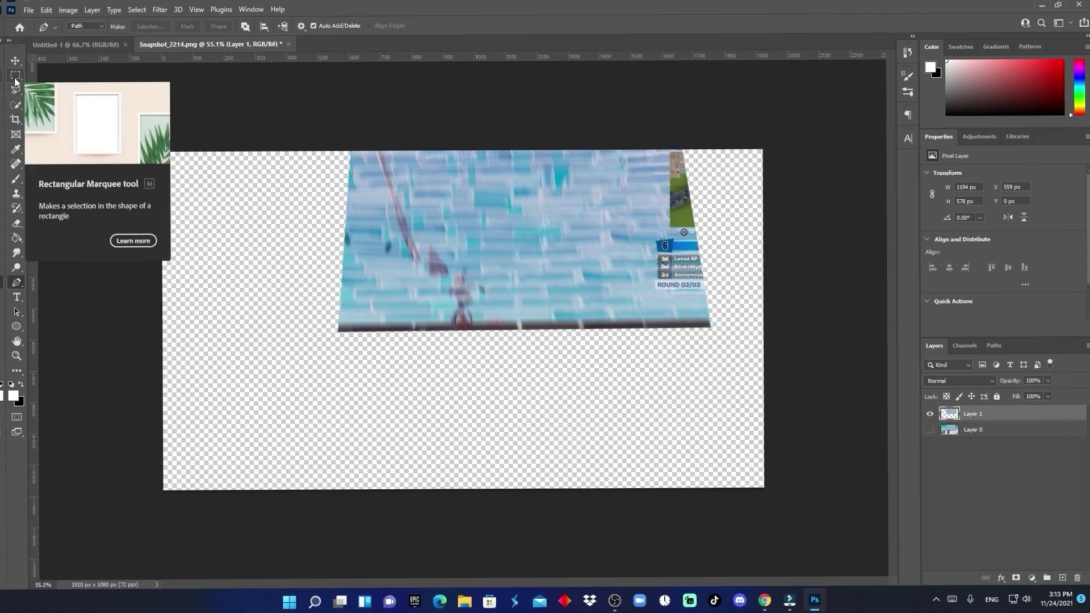
Select the minimap and scoreboard area on the wall layer with a rectangular marquee and remove it with Content-Aware Fill on the current layer.
click(11, 72)
drag(701, 149, 639, 301)
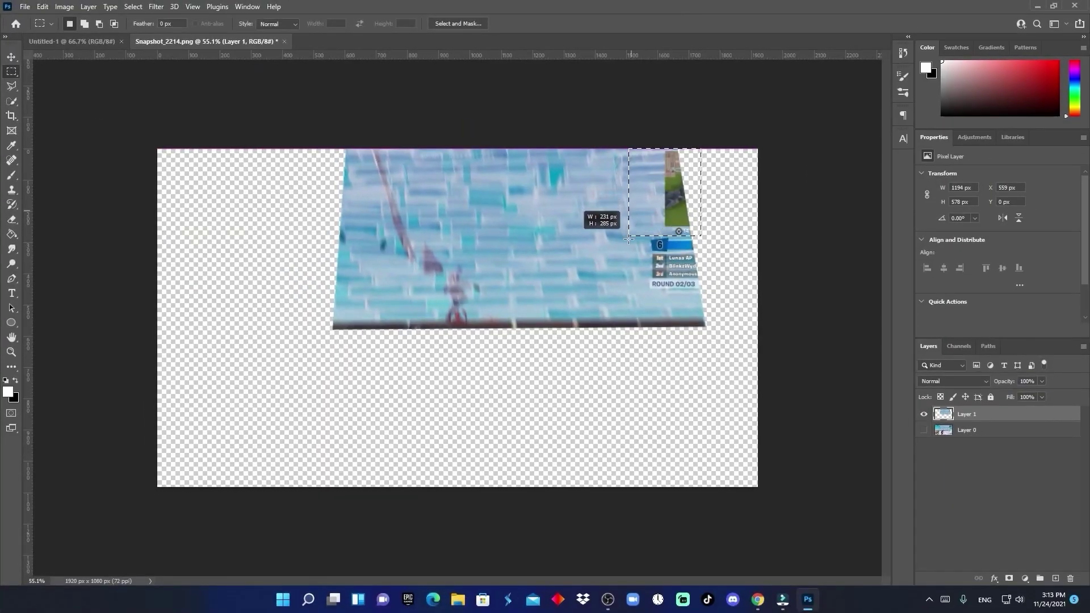
right_click(669, 238)
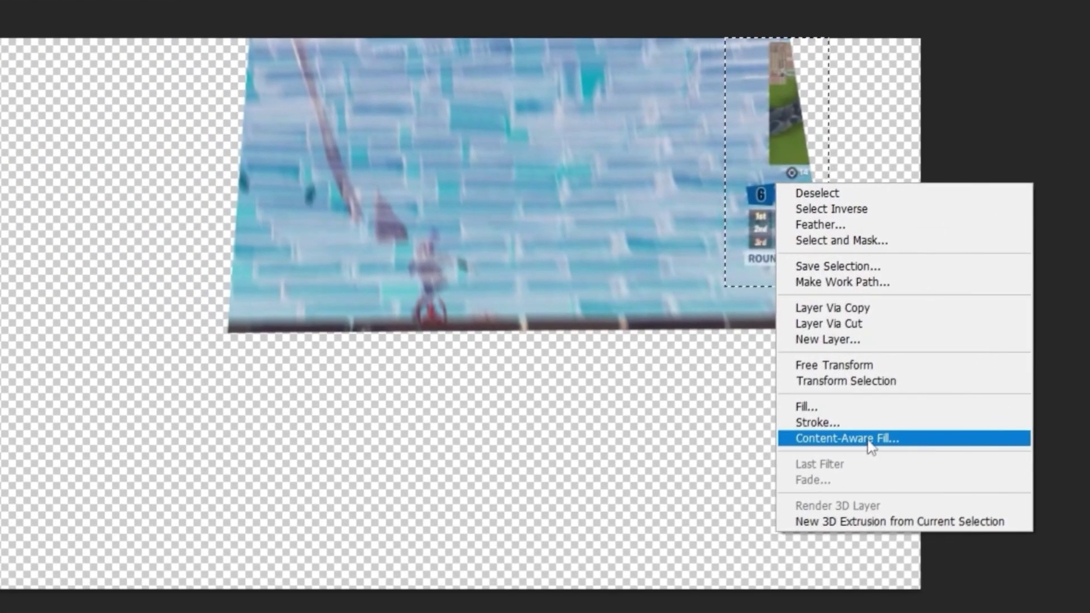
click(724, 396)
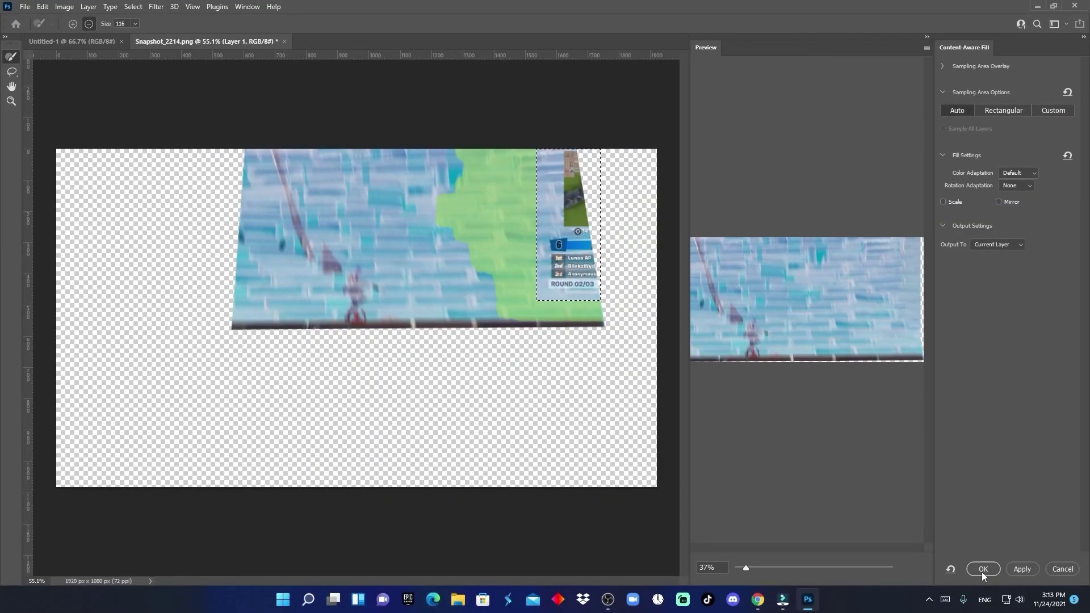
click(983, 571)
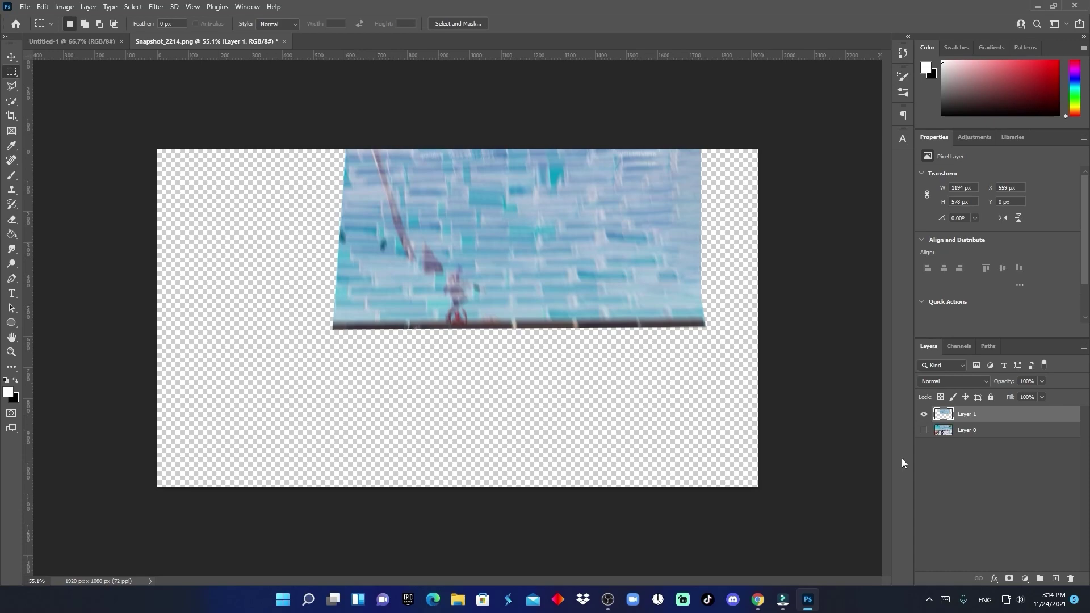
Select and show Layer 0, and hide Layer 1.
click(937, 429)
click(924, 431)
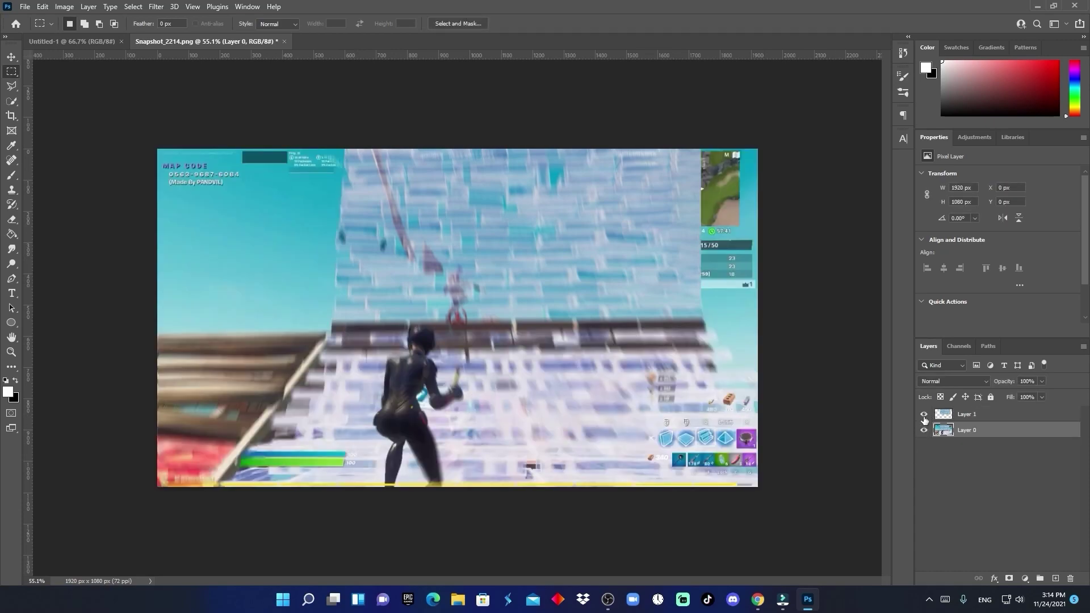
click(925, 415)
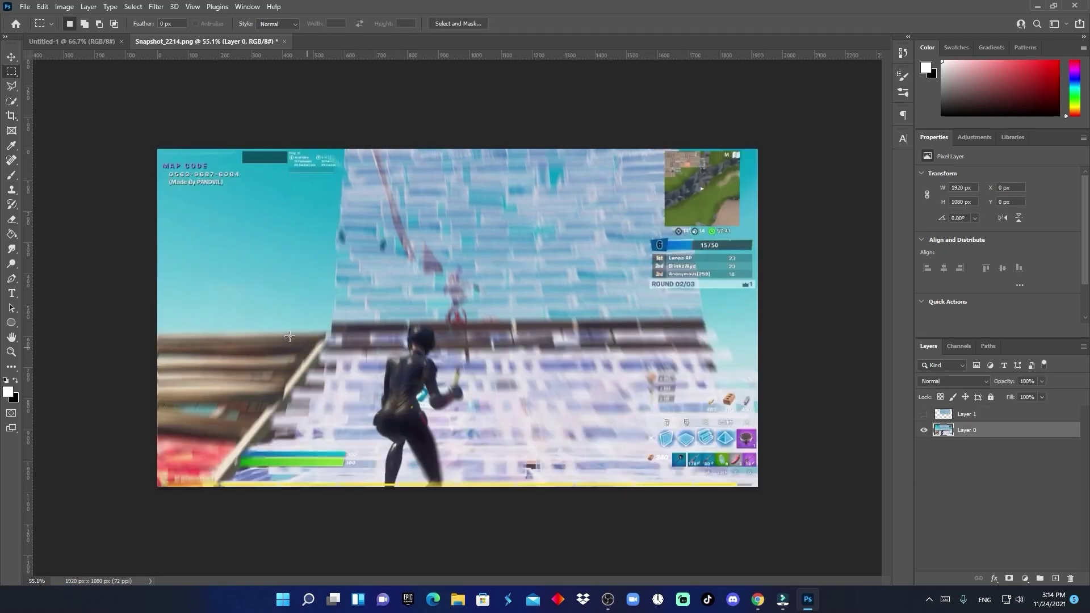
Outline the wooden structure at the image's lower left with the Pen tool and convert the path into a selection with 0 px feather.
click(11, 279)
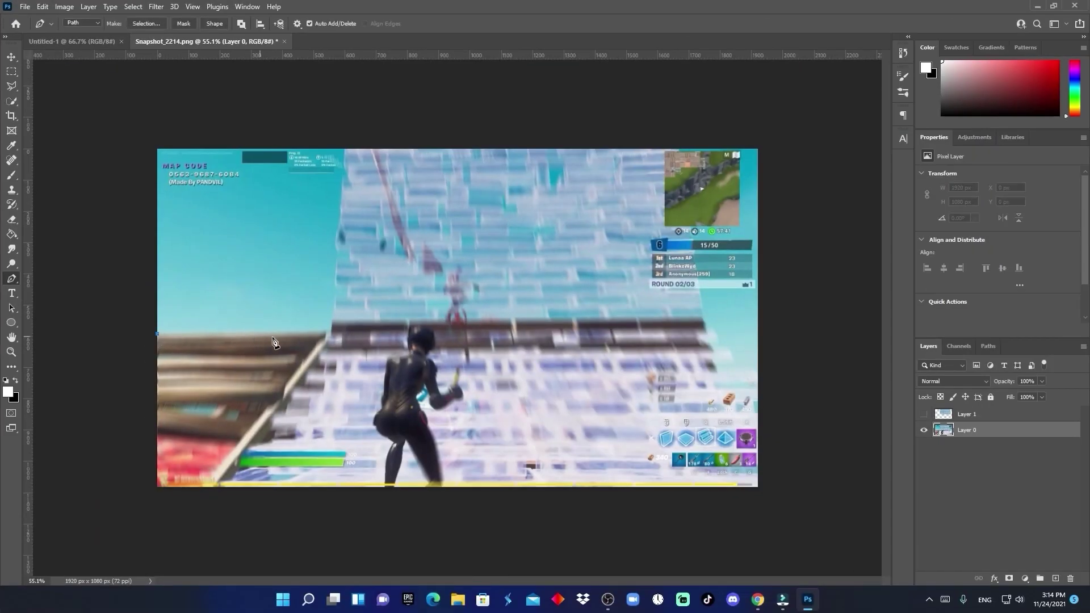
click(327, 336)
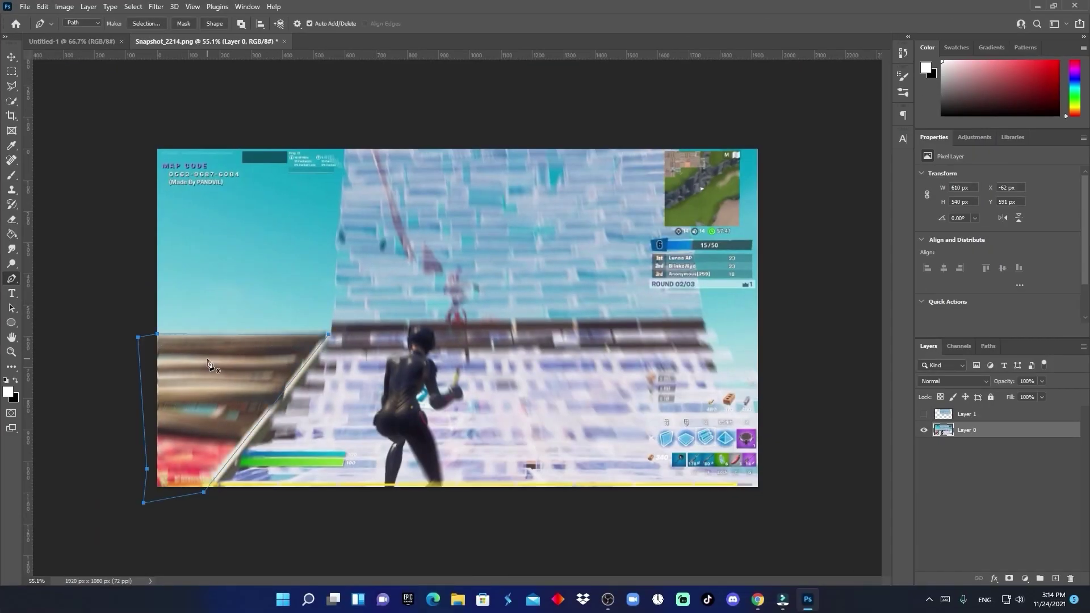
right_click(207, 359)
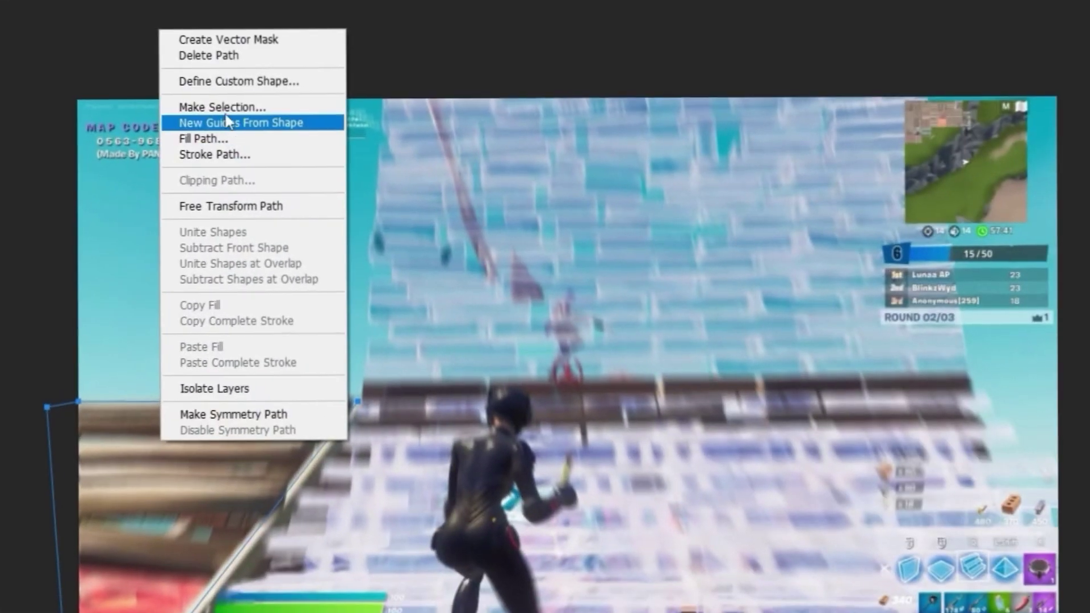
click(226, 107)
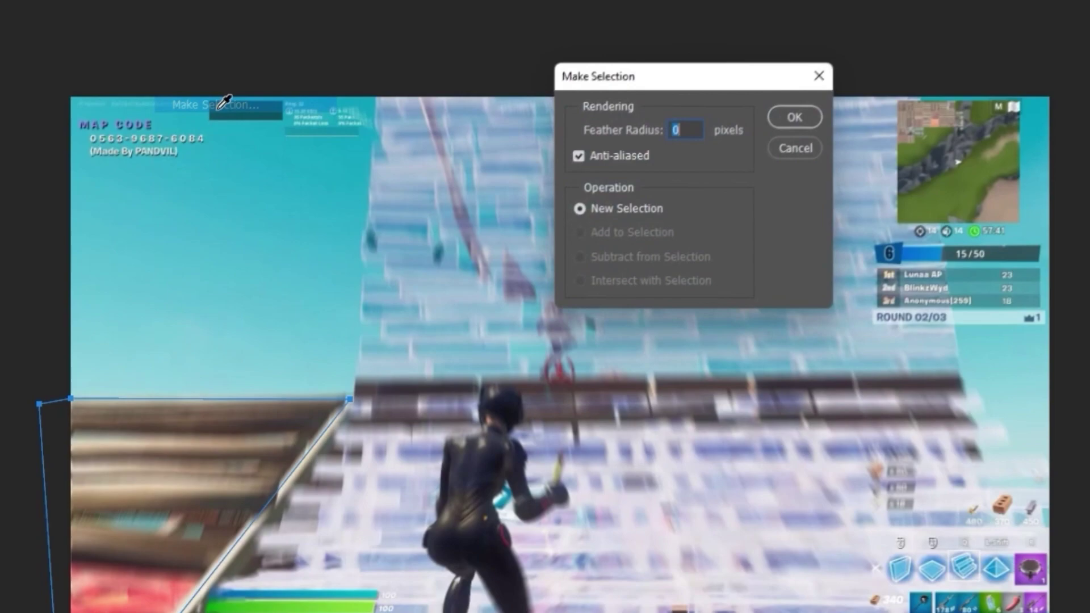
click(604, 137)
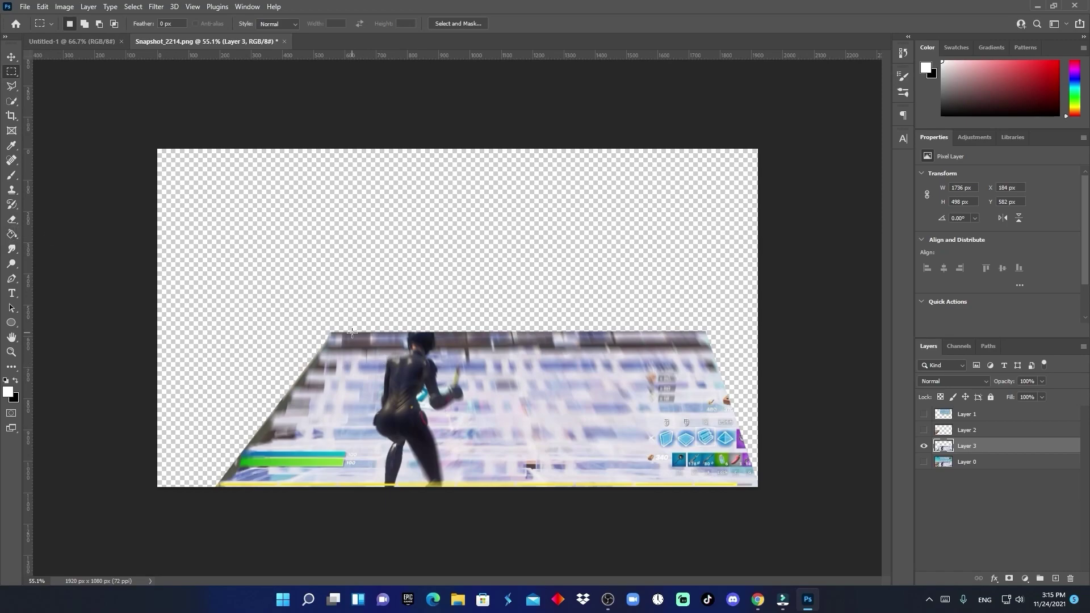
Marquee the character on the floor in Layer 3, replace it using Content-Aware Fill on the current layer, and deselect.
drag(352, 332, 572, 489)
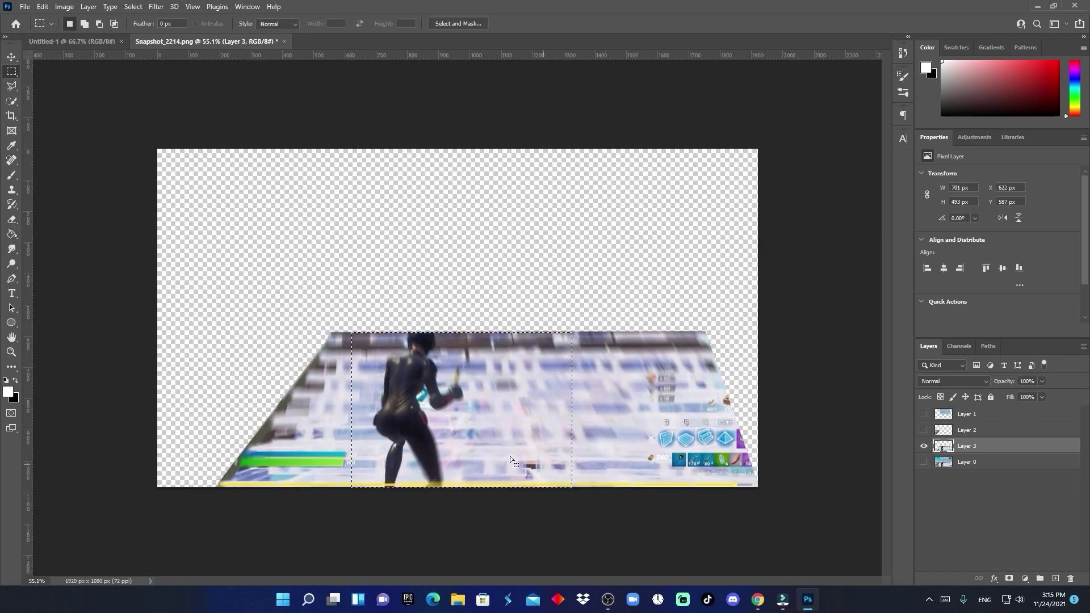
right_click(469, 413)
click(500, 358)
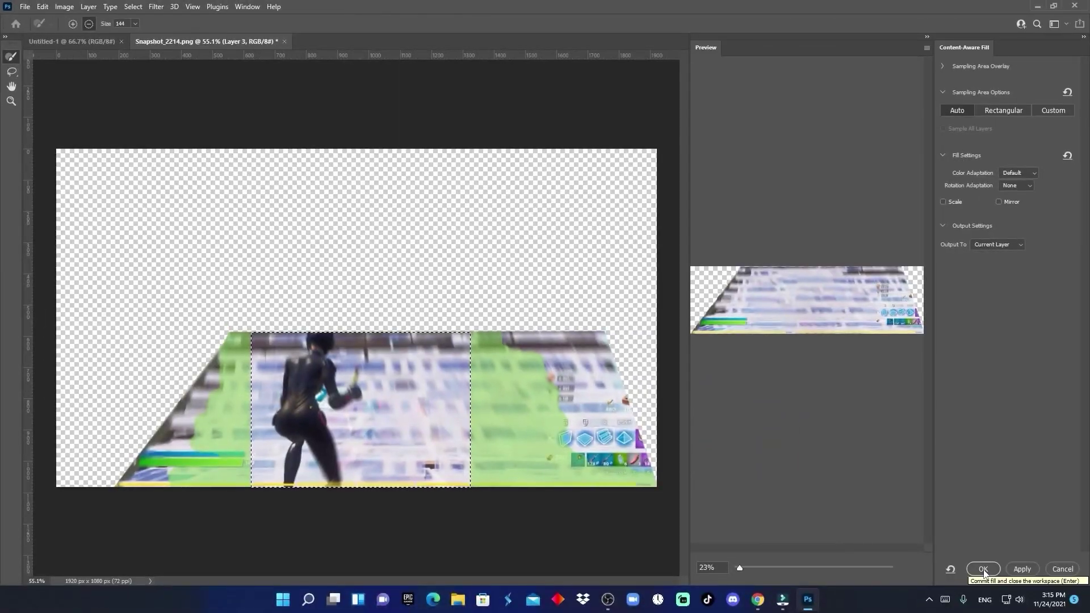
click(984, 570)
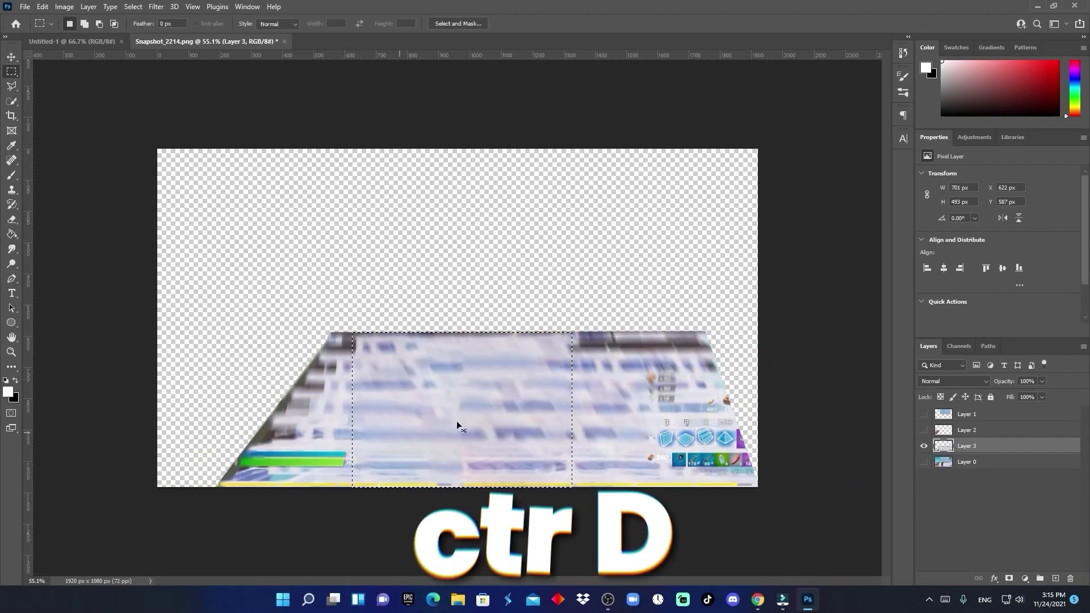
key(ctrl+d)
Outline the inventory icons at the floor's lower right with a closed Pen path and convert it into a selection.
key(p)
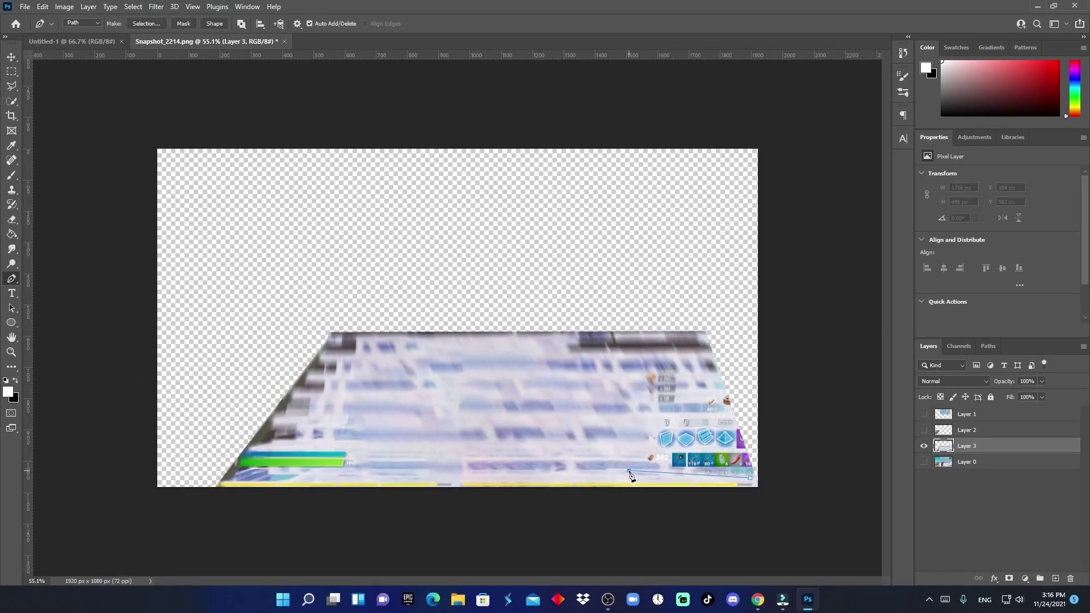
click(715, 380)
click(750, 478)
right_click(688, 444)
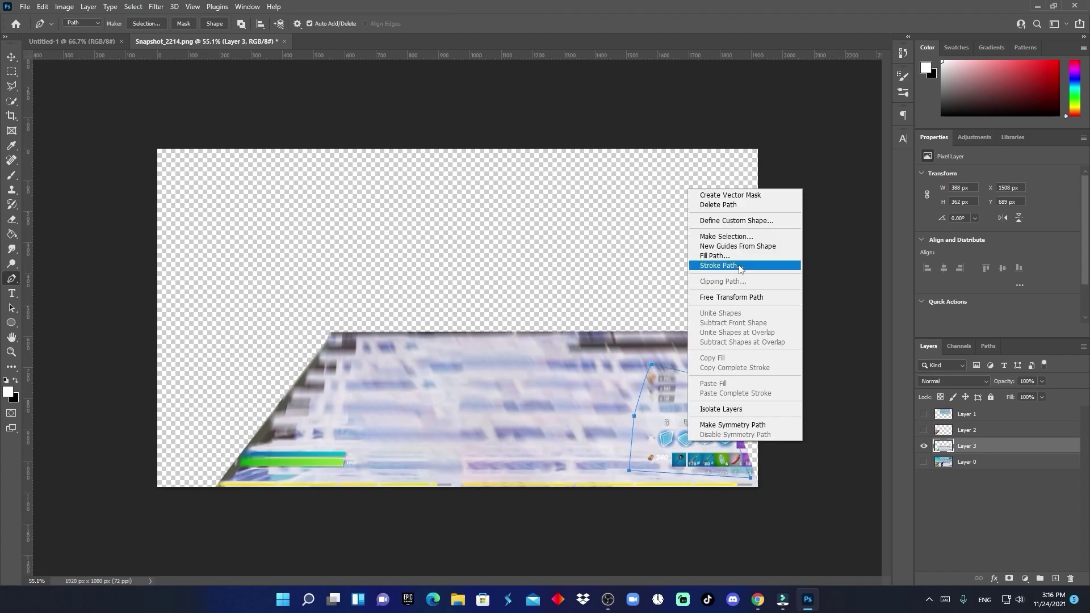
click(746, 234)
click(605, 163)
Start Content-Aware Fill for the selected inventory icon area on Layer 3.
right_click(674, 411)
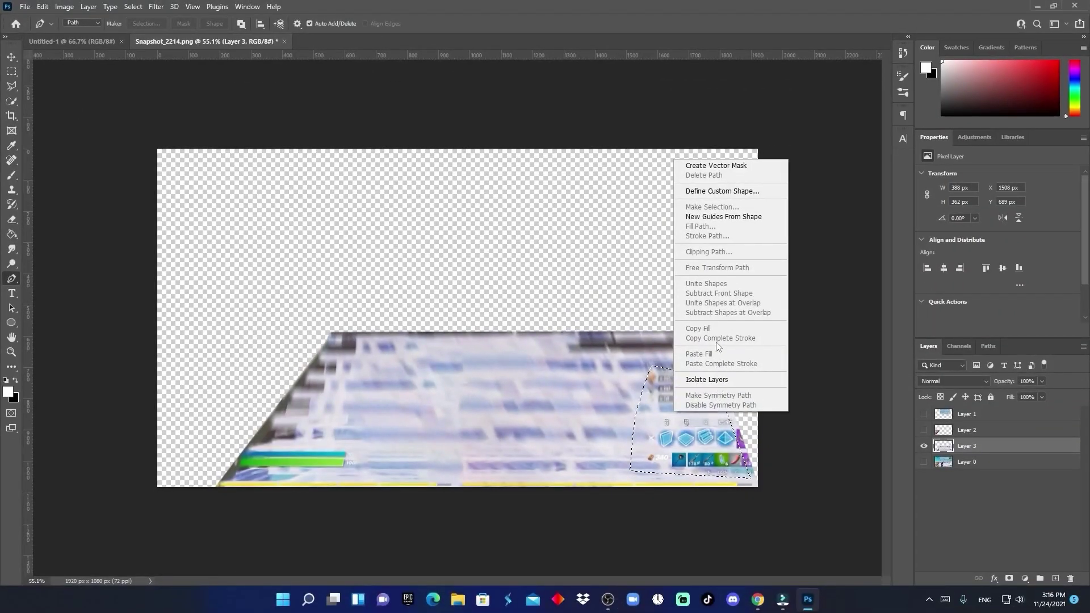
right_click(667, 418)
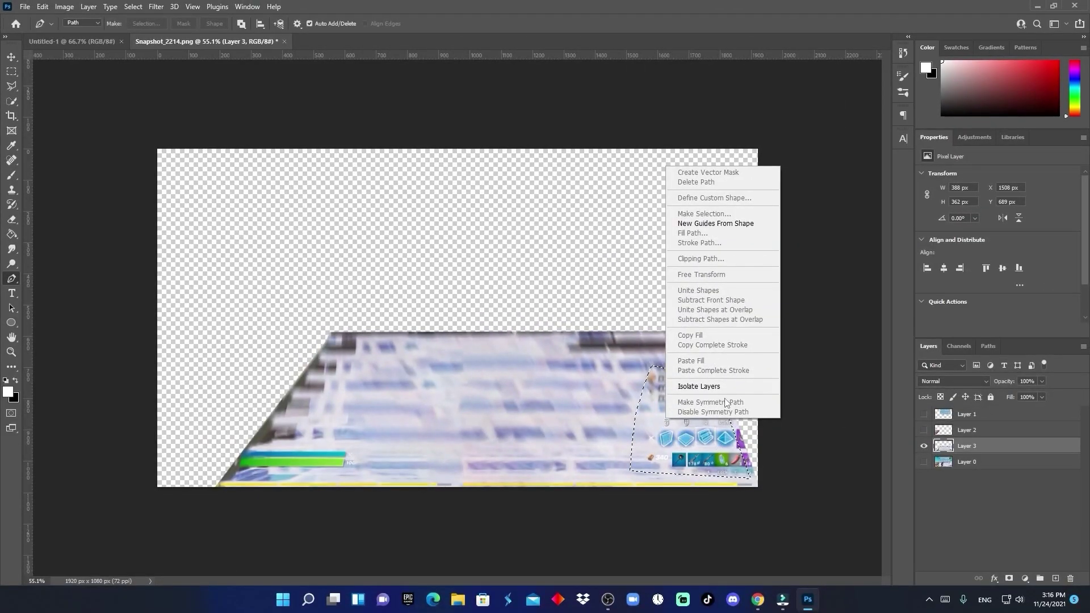
click(42, 6)
click(42, 6)
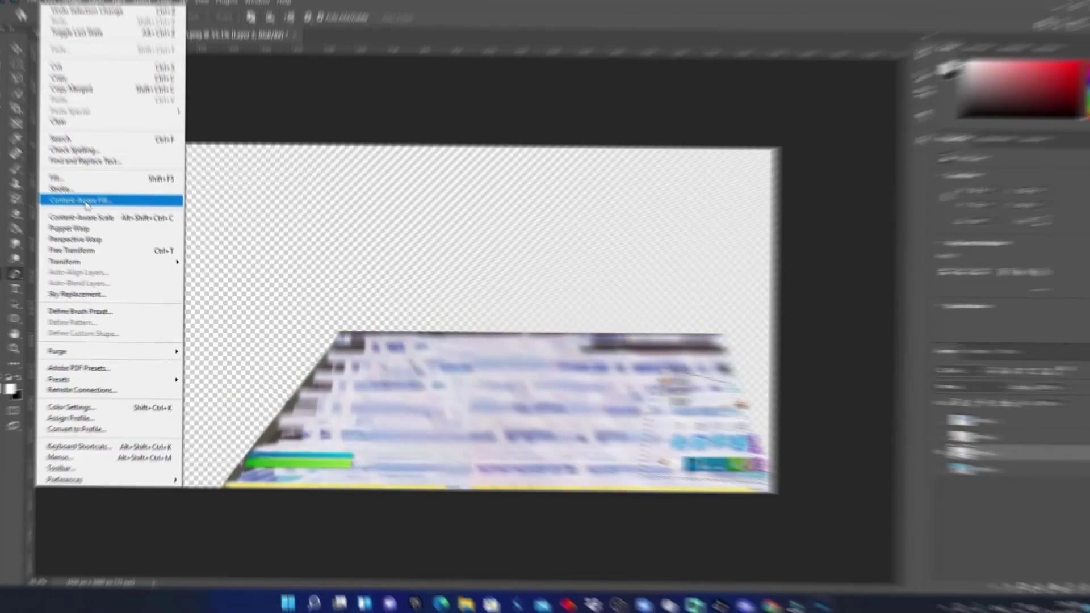
click(113, 176)
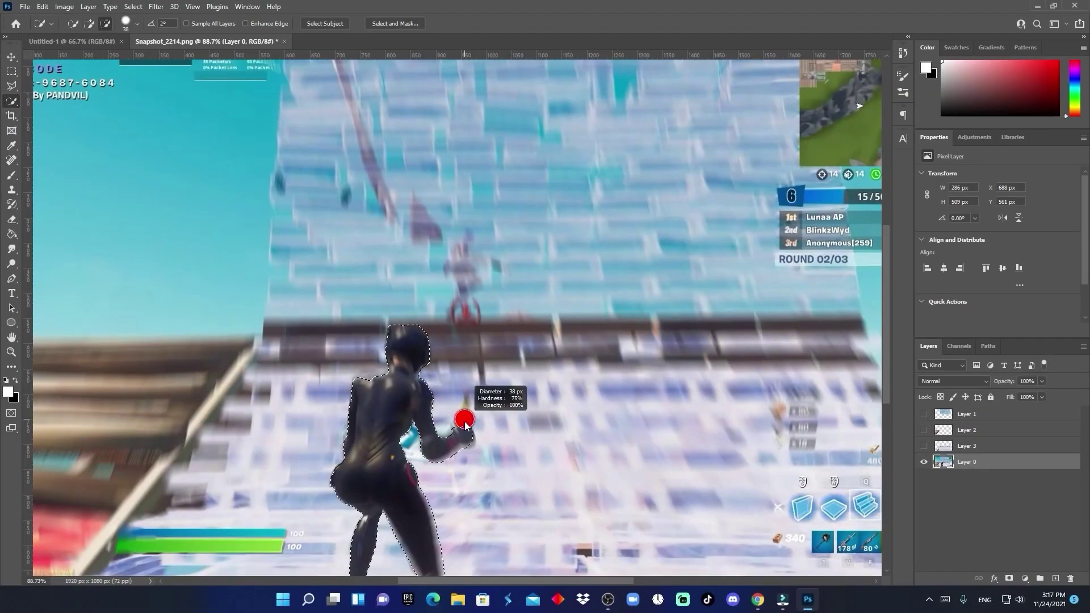
Finish selecting the character with the held item on Layer 0, copy the selection to a new layer, and hide Layer 0.
scroll(465, 425, up, 5)
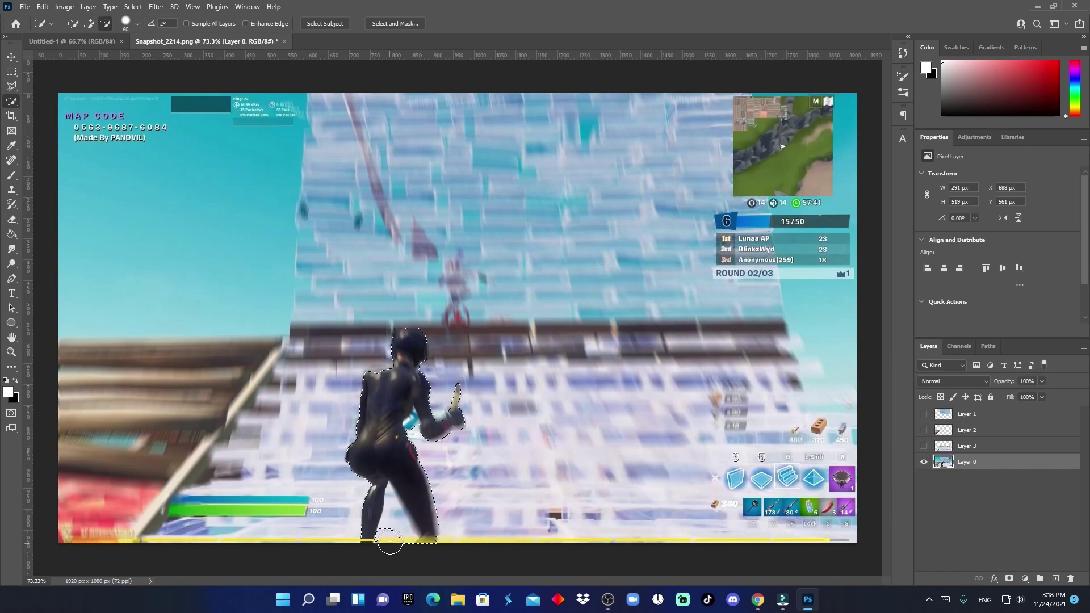
scroll(393, 534, down, 3)
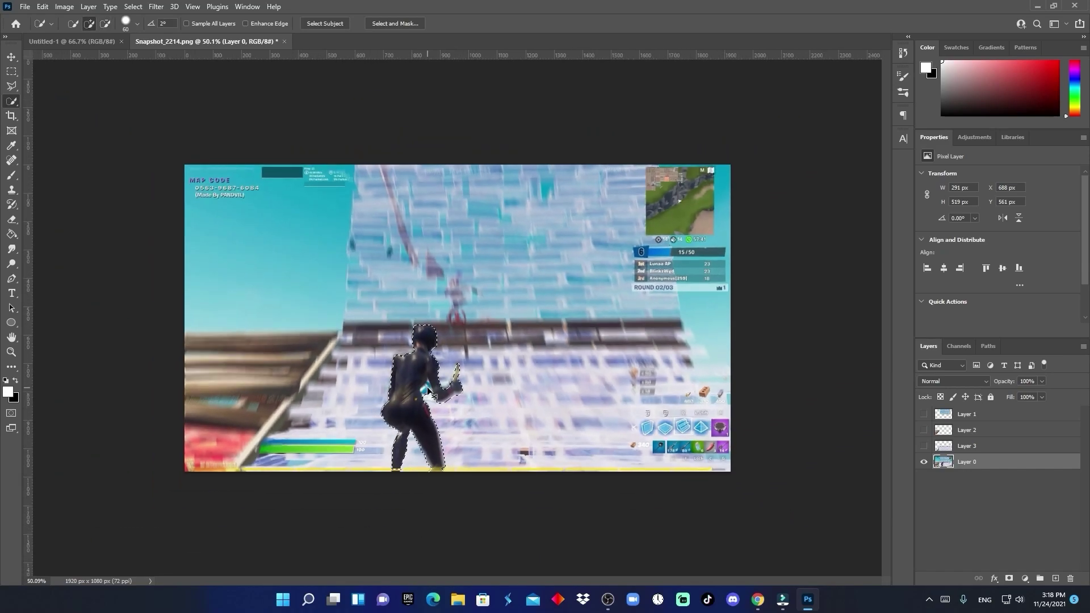
key(ctrl+j)
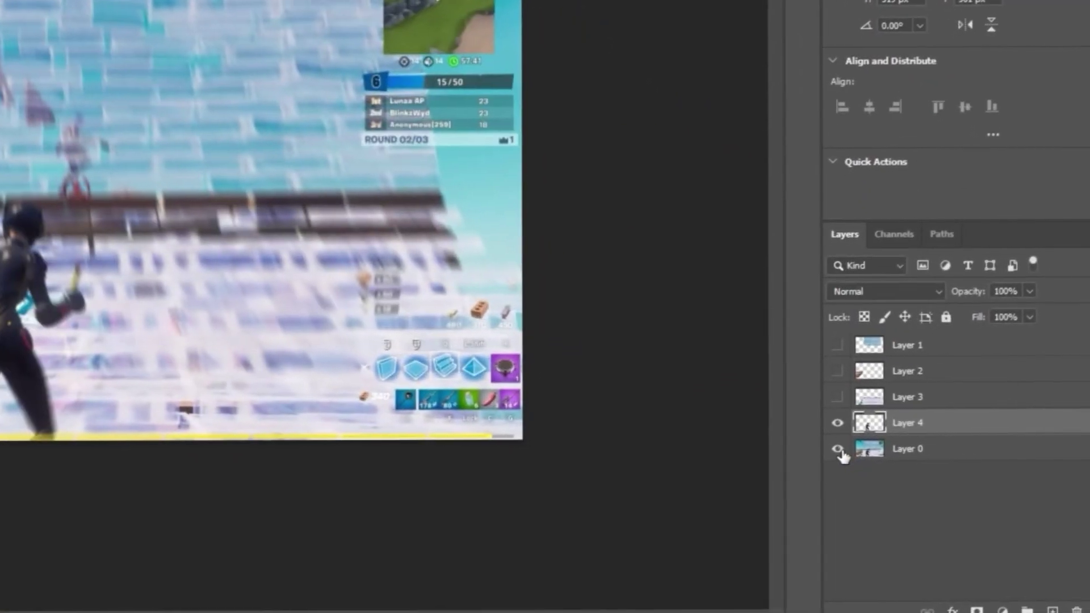
click(924, 478)
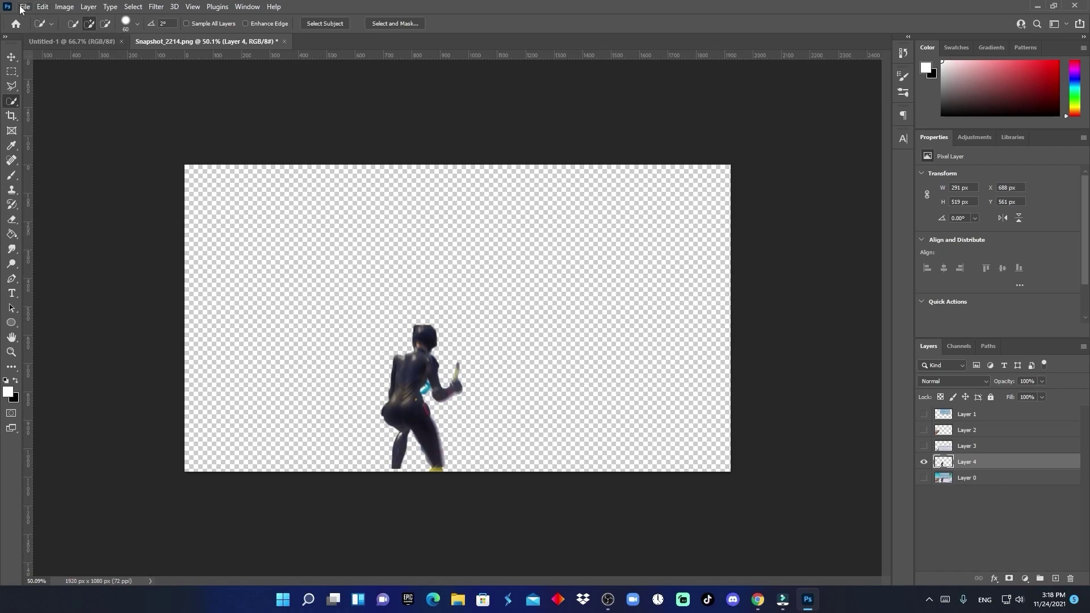
Export the isolated layers as images, switch to Filmora, and import skin, stairs leff, stairs middle and wall1 into Folder 2.
click(22, 8)
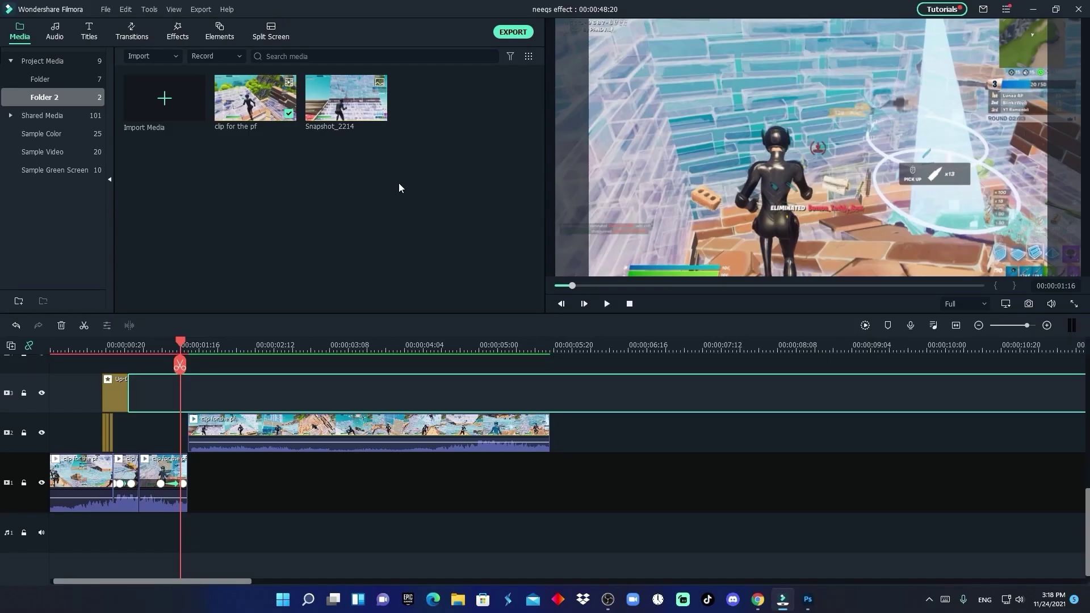
right_click(331, 200)
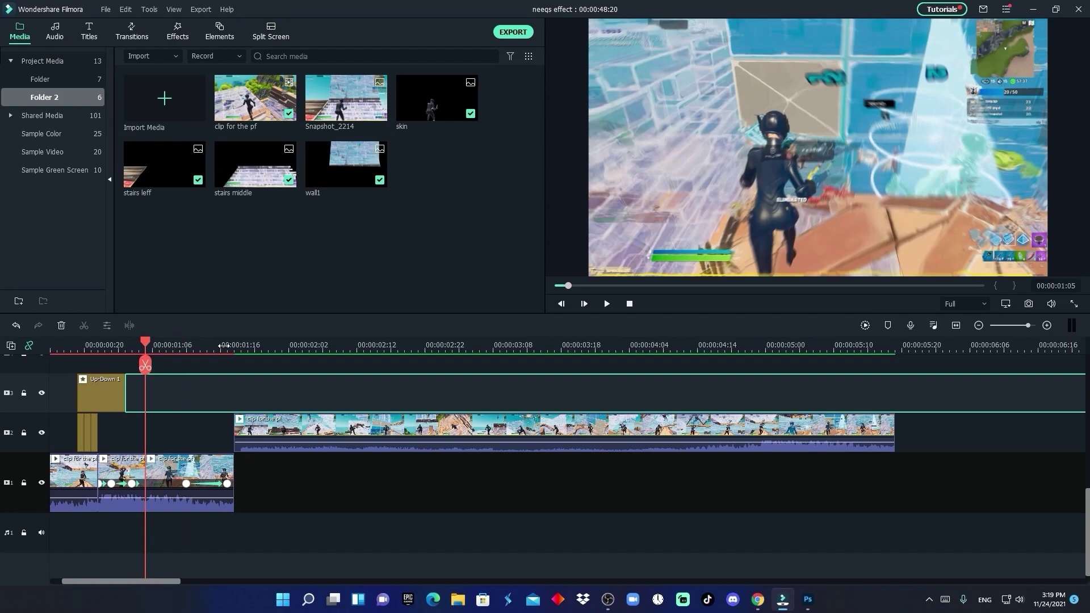
Stack wall1, stairs leff, stairs middle and skin on separate tracks above the clip, from 00:00:01:05 to the end of the lowest track's clip.
scroll(159, 380, down, 2)
drag(126, 440, 127, 440)
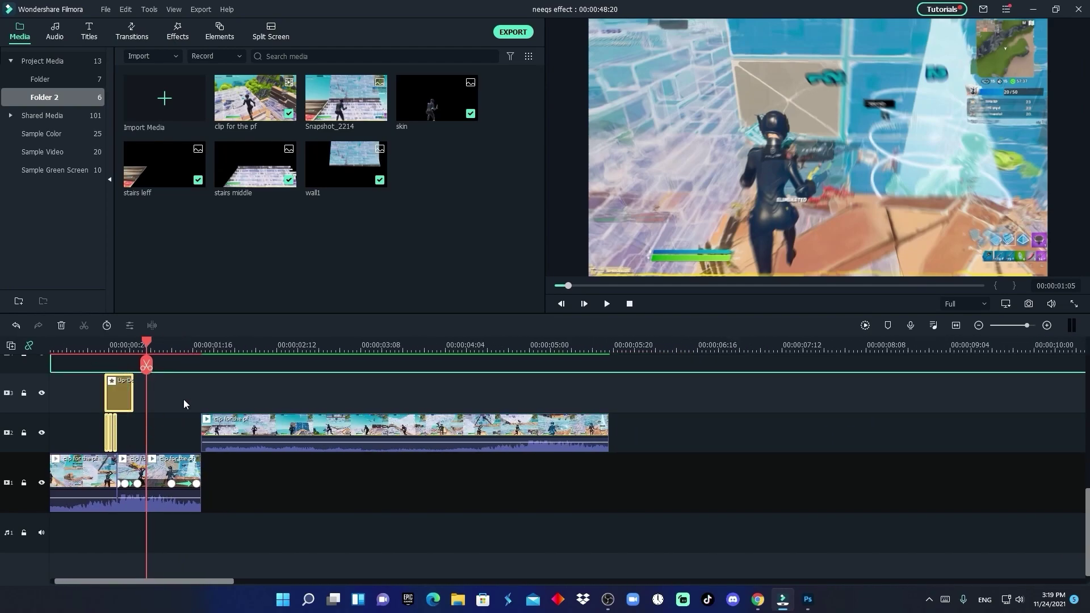
click(183, 400)
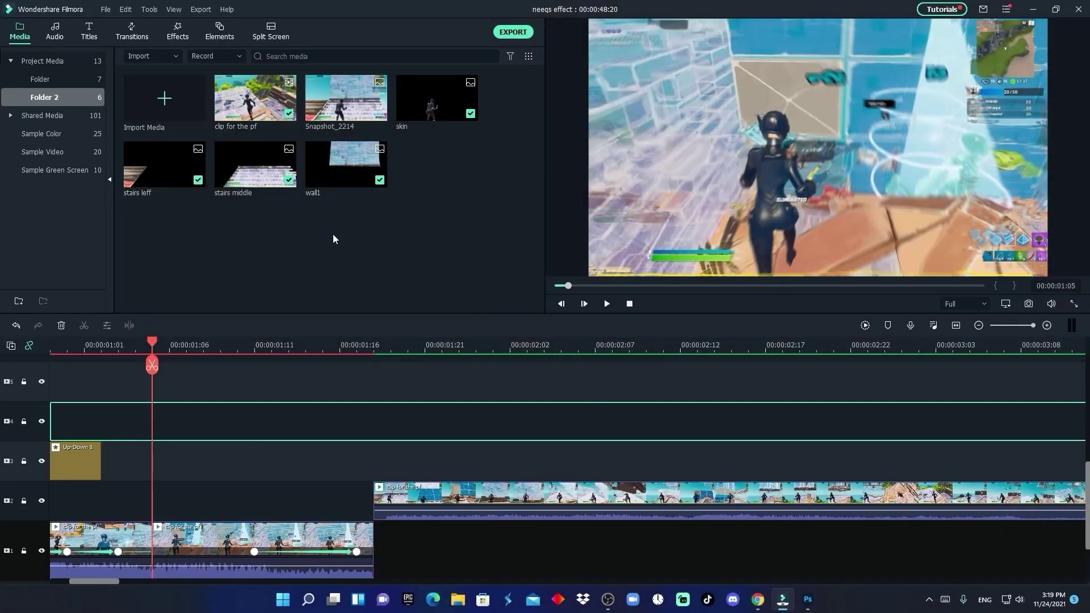
drag(332, 167, 152, 420)
drag(255, 164, 152, 381)
drag(437, 97, 140, 400)
click(373, 345)
drag(587, 402, 619, 410)
scroll(619, 410, down, 1)
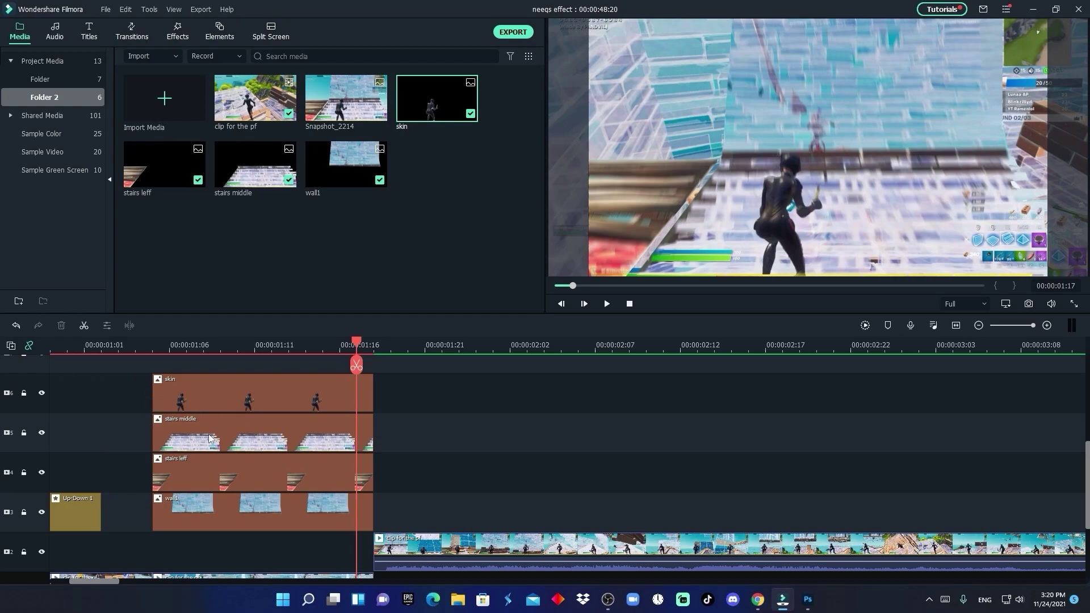
Stagger the layers by trimming the starts of stairs middle to 00:00:01:09, wall1 to 00:00:01:11 and skin to 00:00:01:15.
click(191, 484)
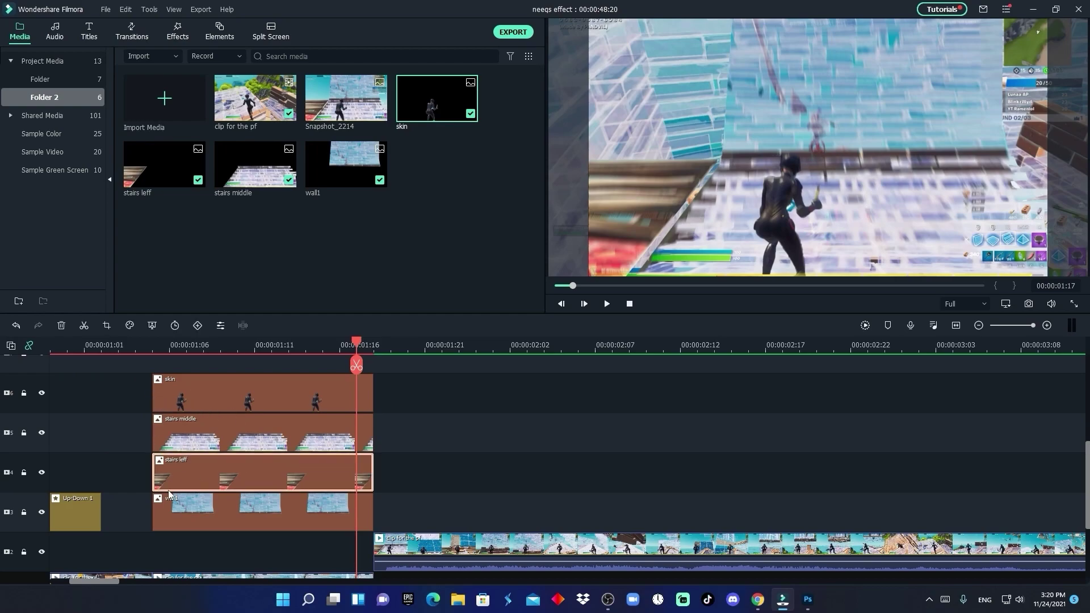
click(170, 516)
drag(153, 507, 255, 509)
click(190, 390)
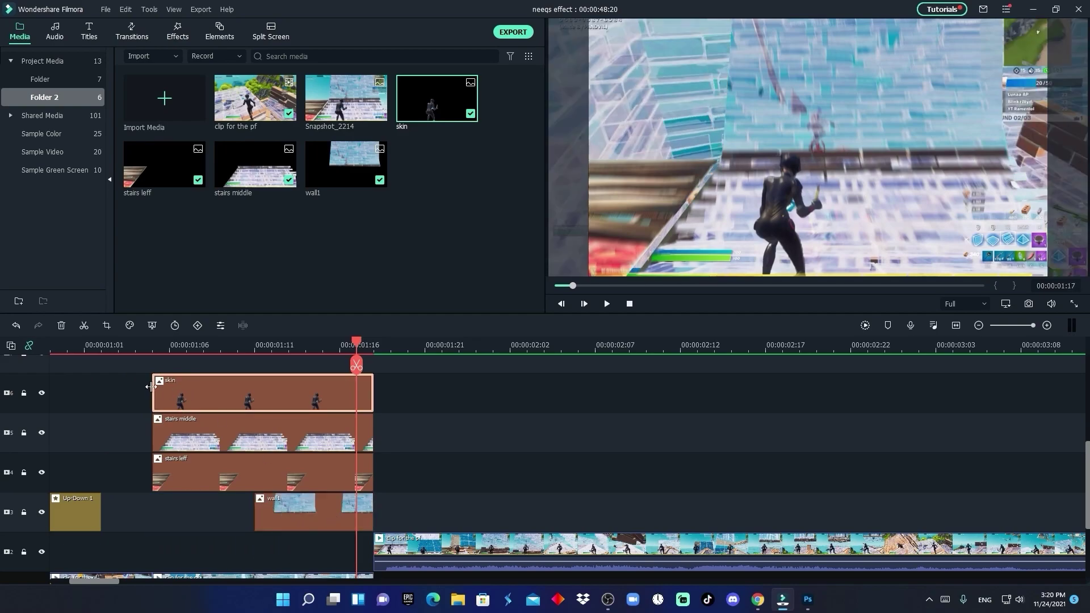
drag(153, 392, 323, 413)
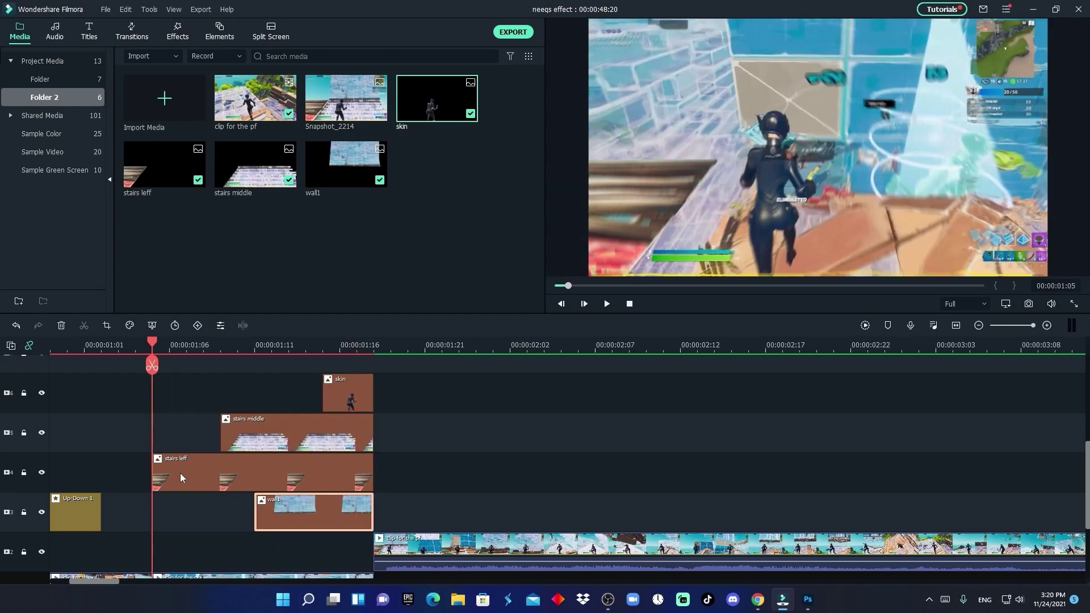
Animate stairs leff with custom keyframes, from X position -137 at 00:00:01:05 to X 0 at 00:00:01:09.
double_click(180, 473)
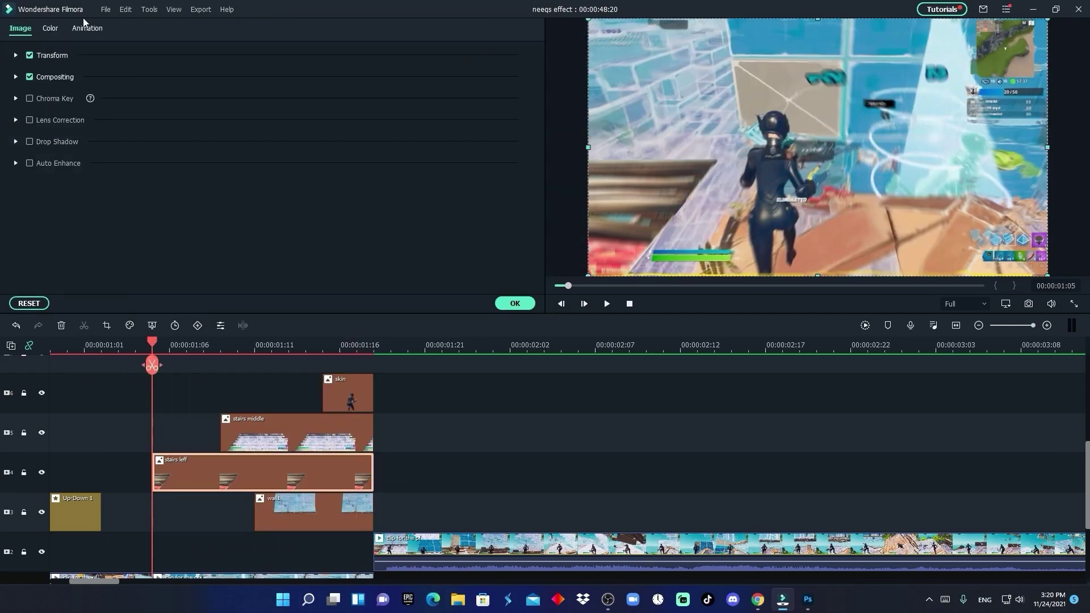
click(84, 29)
click(66, 54)
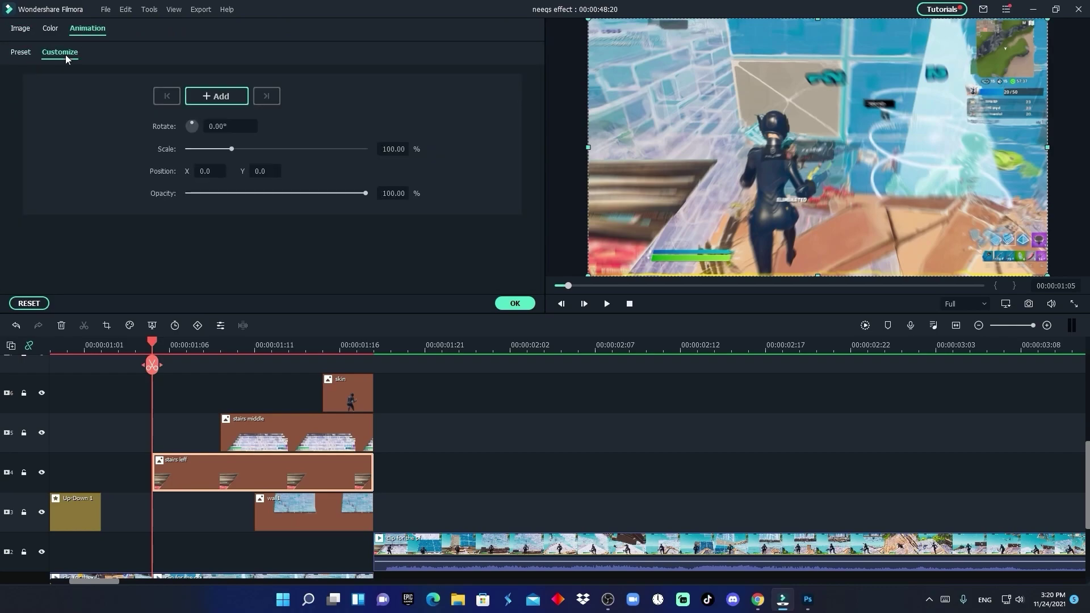
click(225, 97)
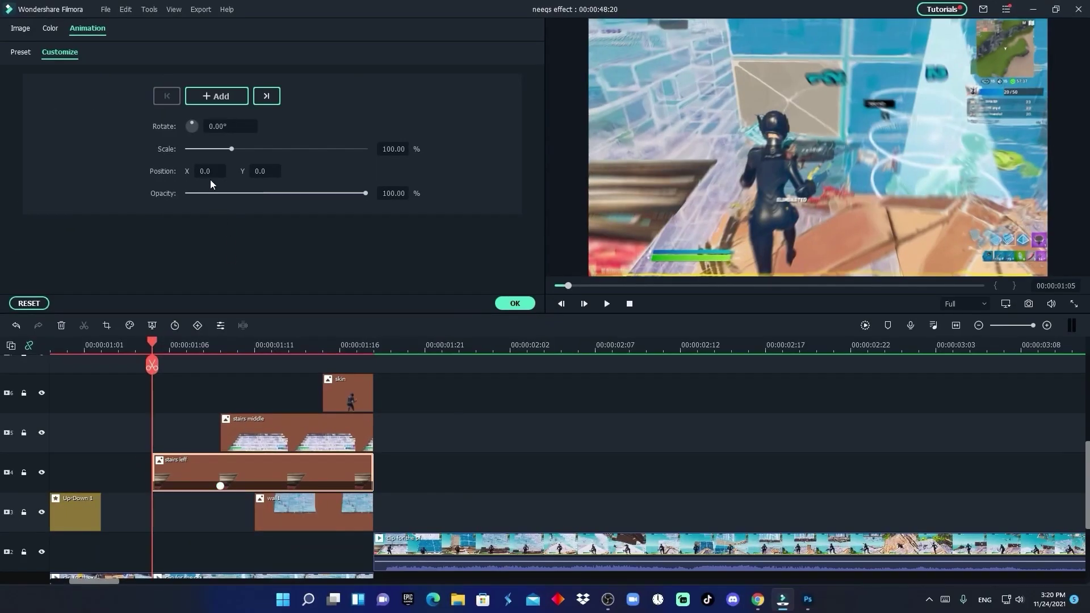
click(209, 171)
text(-137)
key(Return)
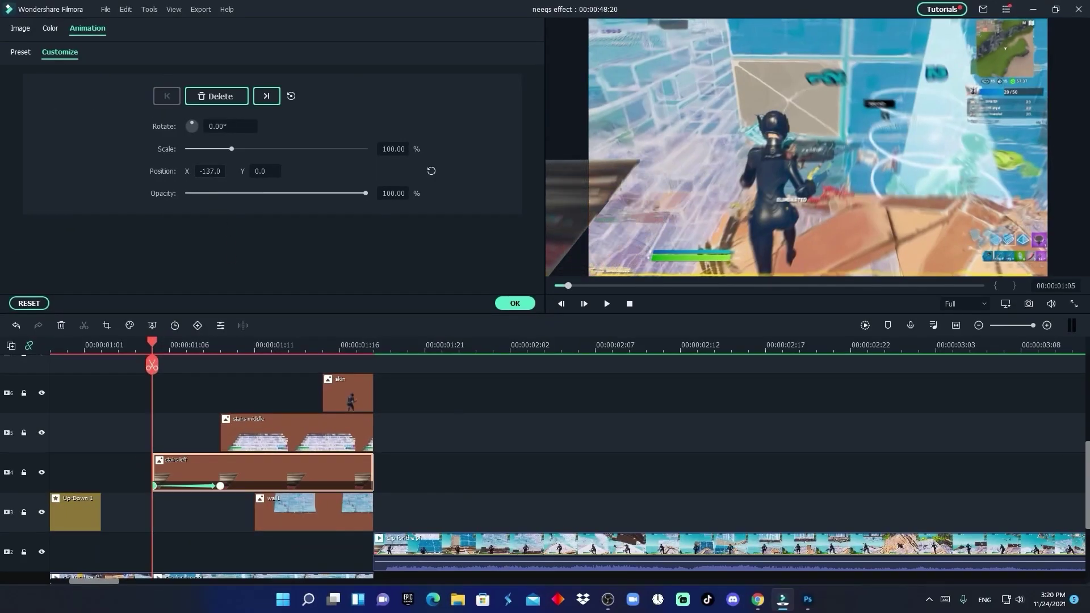
Animate stairs middle to slide in vertically by adding an end keyframe and offsetting its Y position at 00:00:01:09.
click(252, 419)
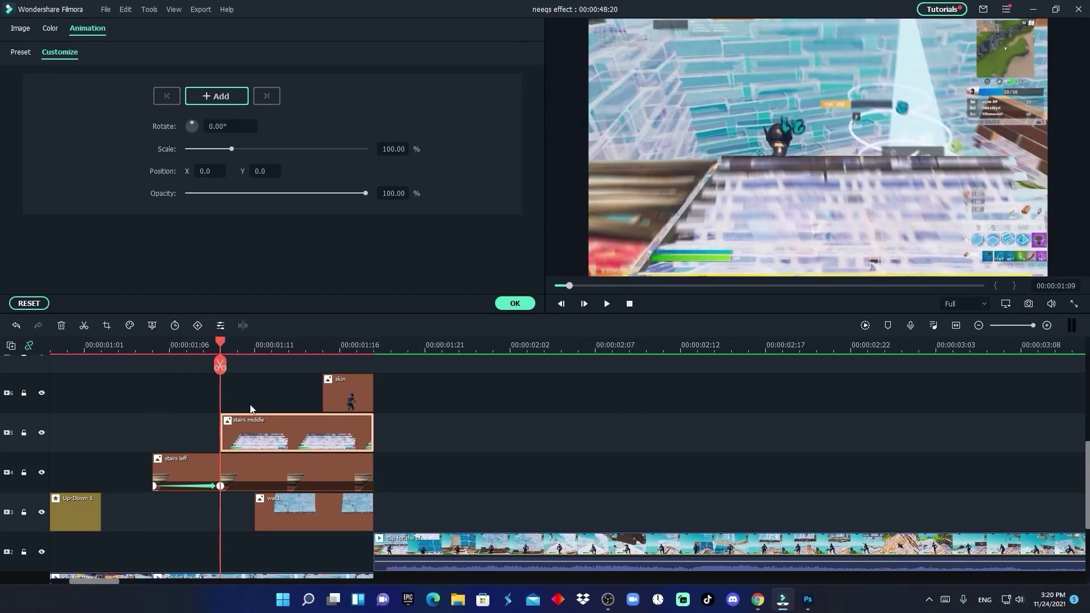
double_click(261, 436)
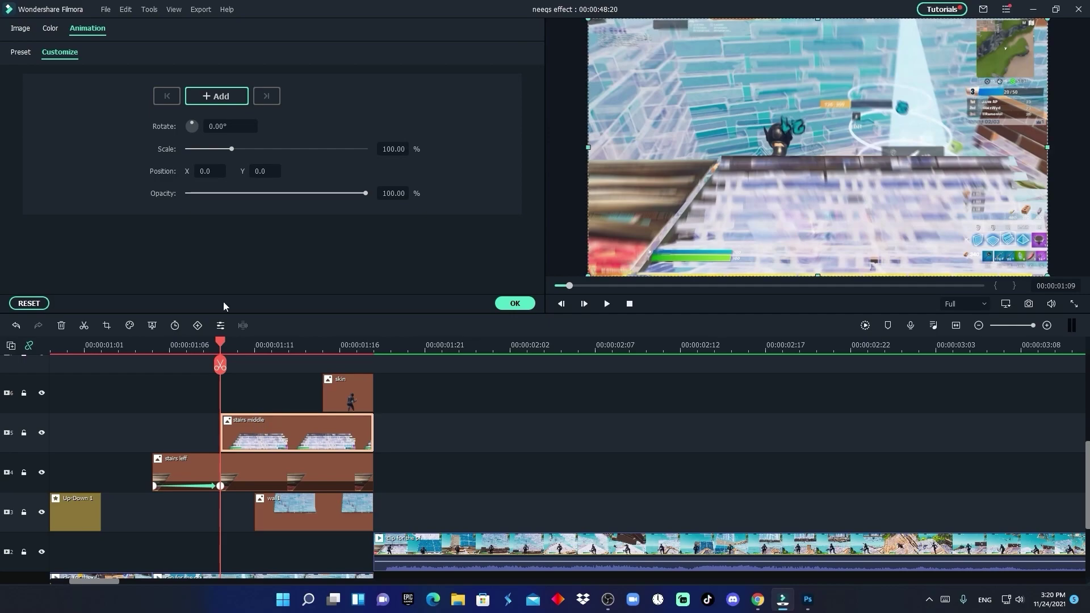
click(228, 98)
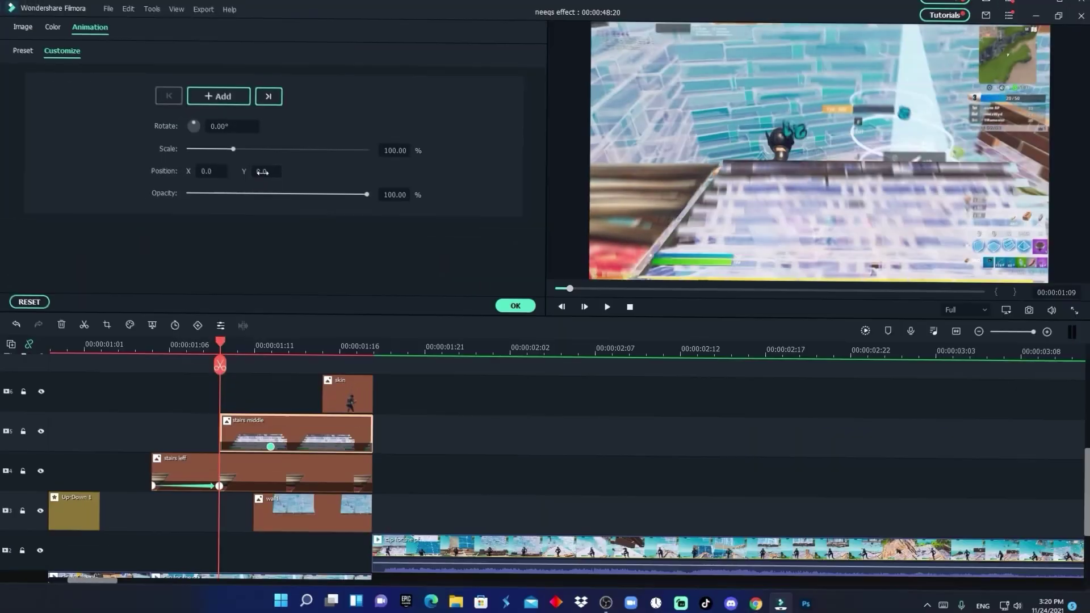
drag(258, 171, 165, 171)
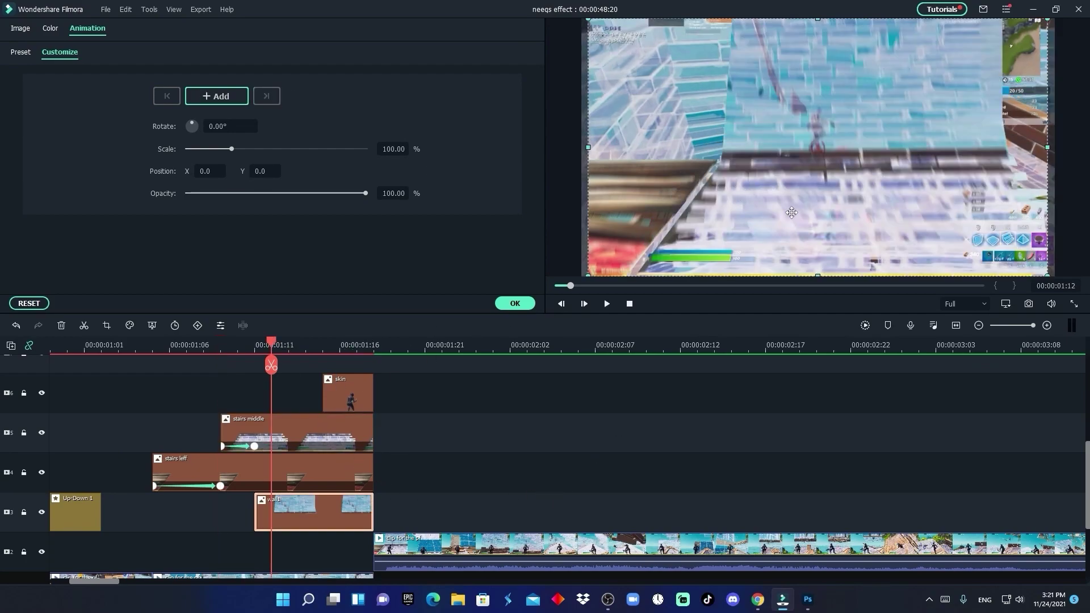
Animate wall1 sliding in vertically from 00:00:01:11, and keyframe skin's entrance from its start to 00:00:01:17.
click(289, 527)
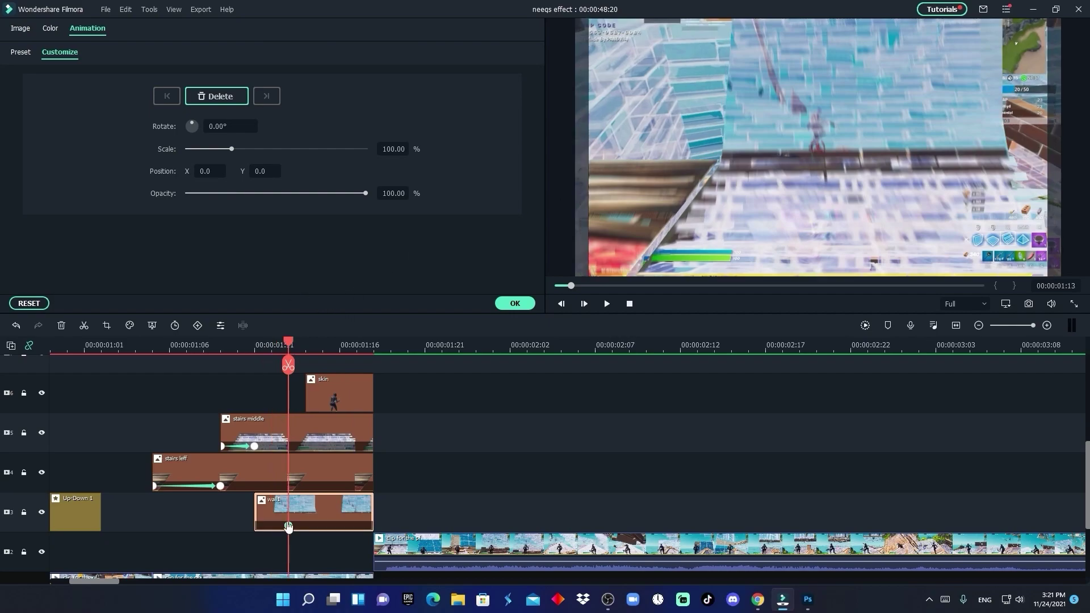
drag(287, 344, 255, 345)
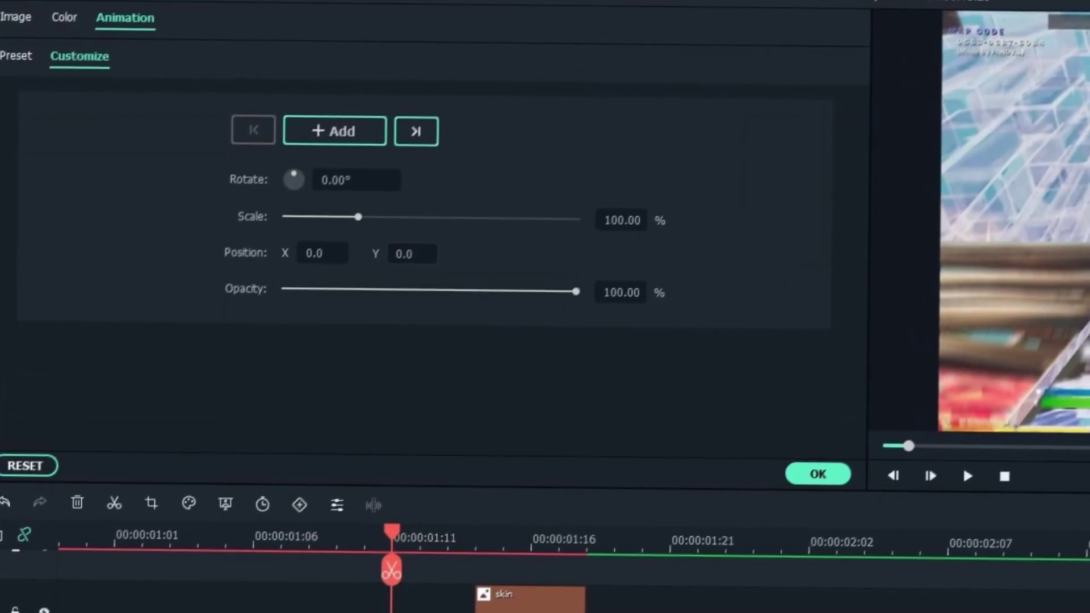
drag(277, 176, 261, 171)
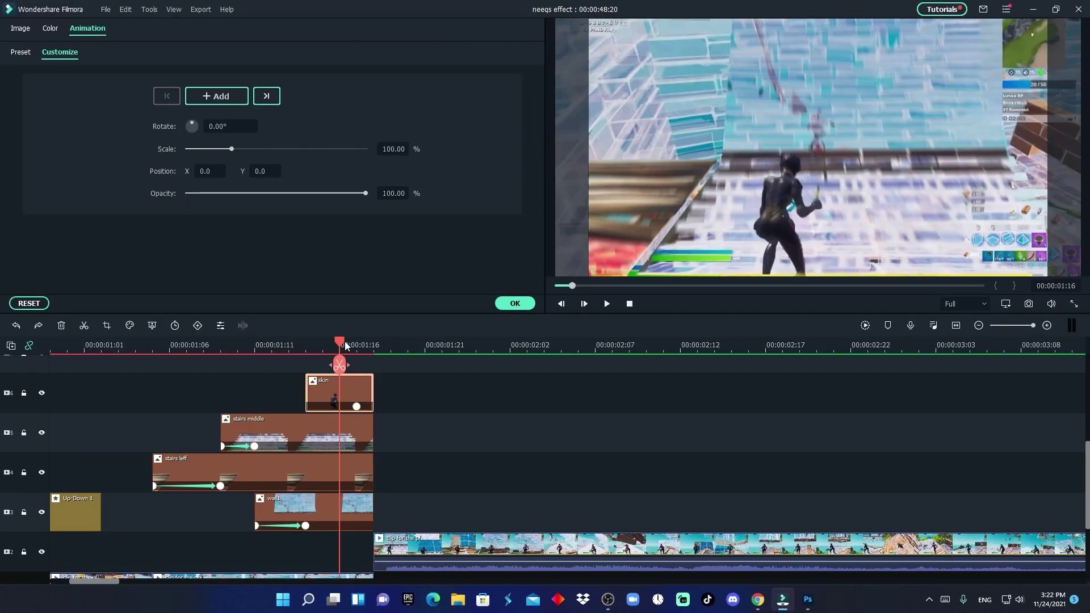
drag(344, 348, 316, 348)
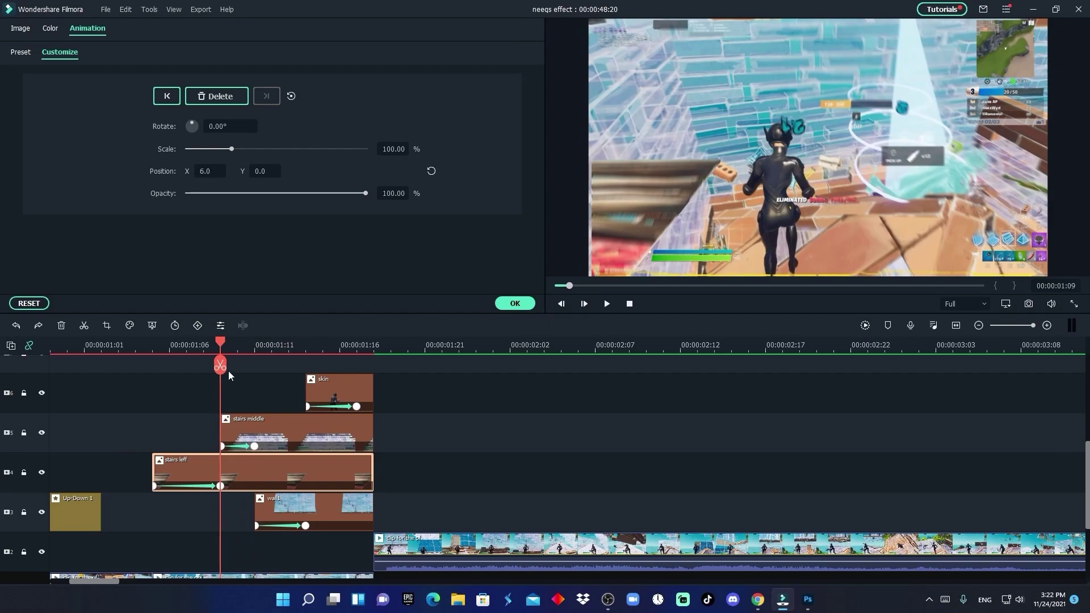
Set the stairs leff keyframe at 00:00:01:09 to 103% scale and fine-tune its X position.
drag(380, 152, 383, 153)
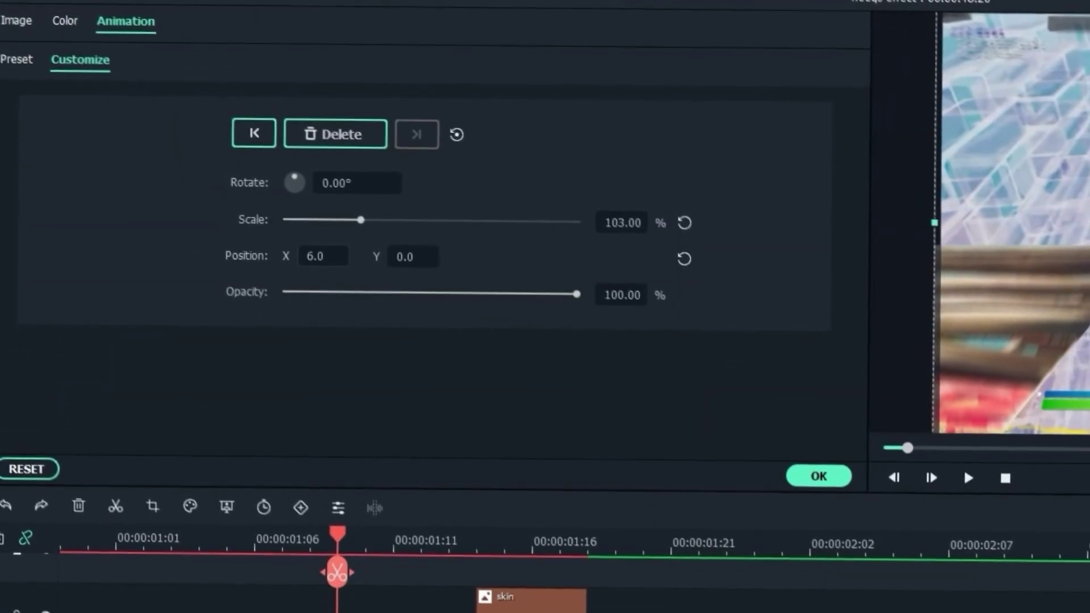
drag(196, 171, 200, 171)
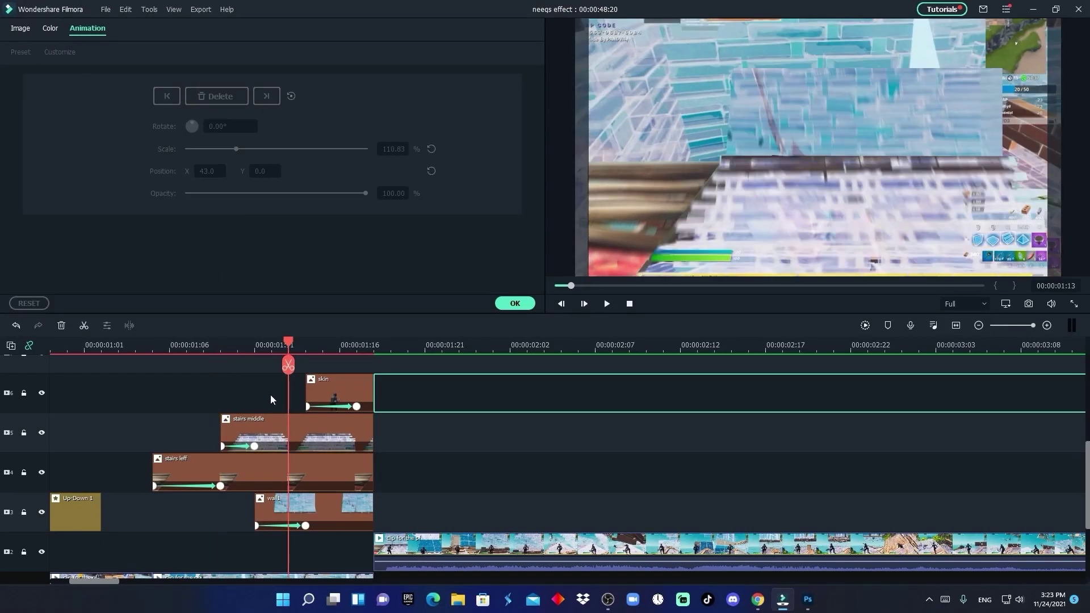
Split stairs leff at 00:00:01:10 and 00:00:01:13, and set the middle piece's White Balance temperature and tint to 100.
click(285, 468)
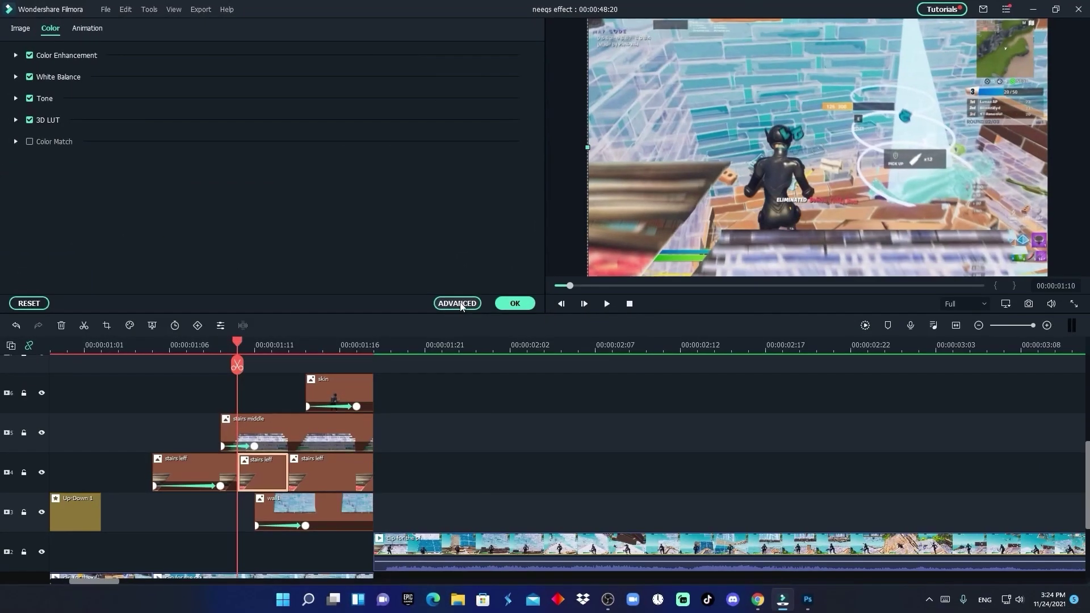
click(458, 303)
click(249, 107)
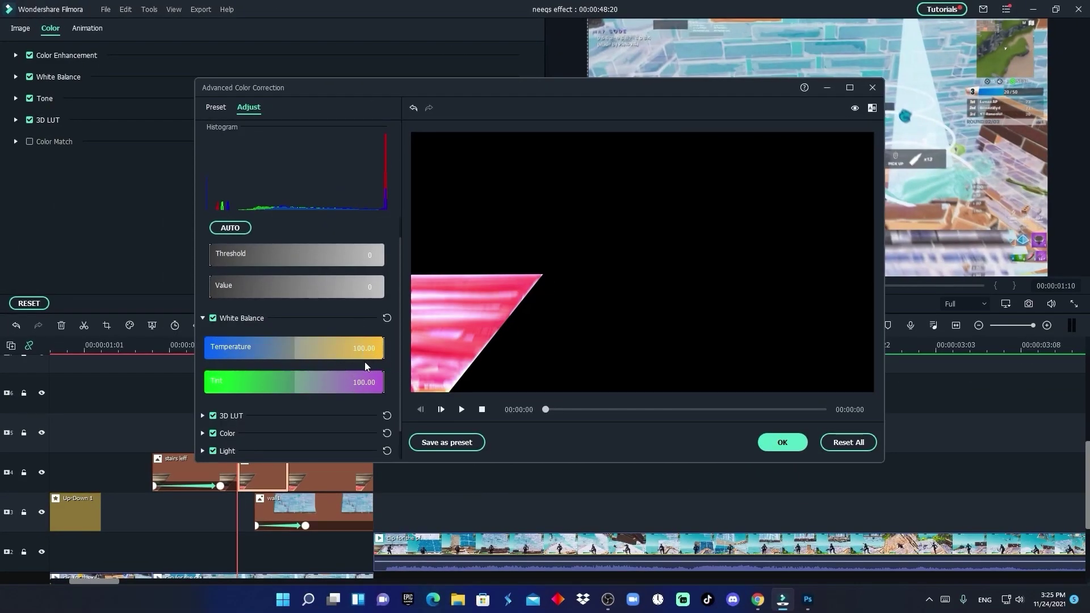
click(783, 442)
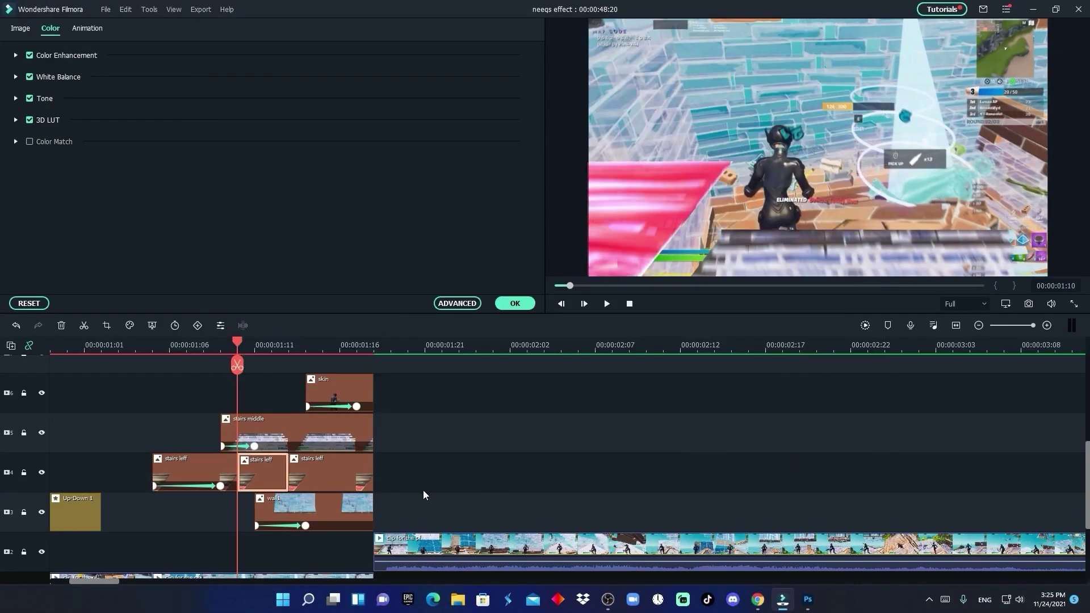
Split stairs middle at 00:00:01:12 and 00:00:01:14 to isolate a short middle piece.
drag(316, 346, 281, 348)
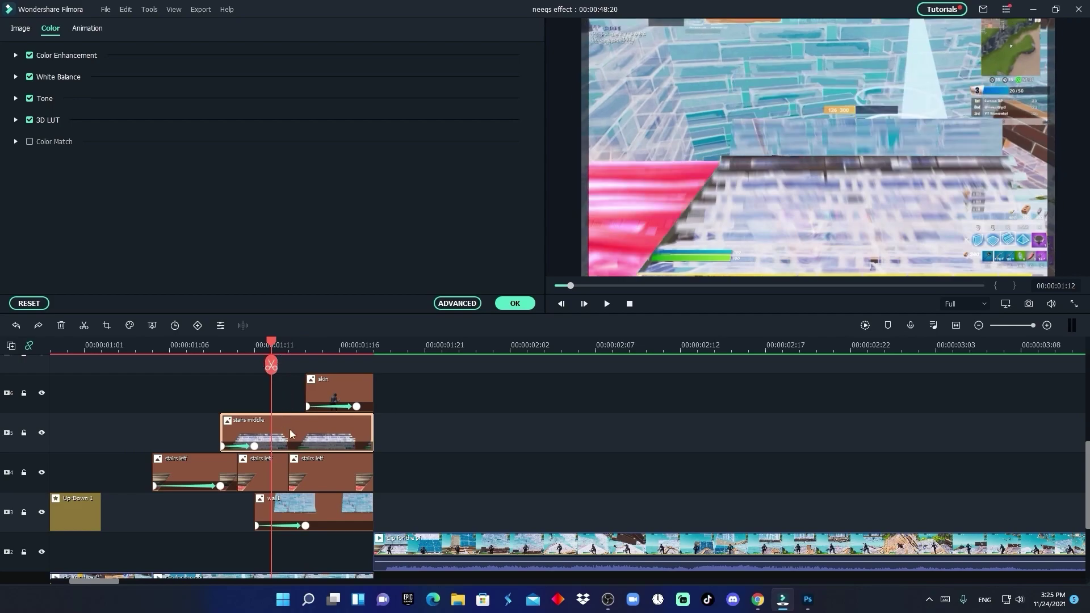
key(ctrl+b)
drag(275, 345, 319, 339)
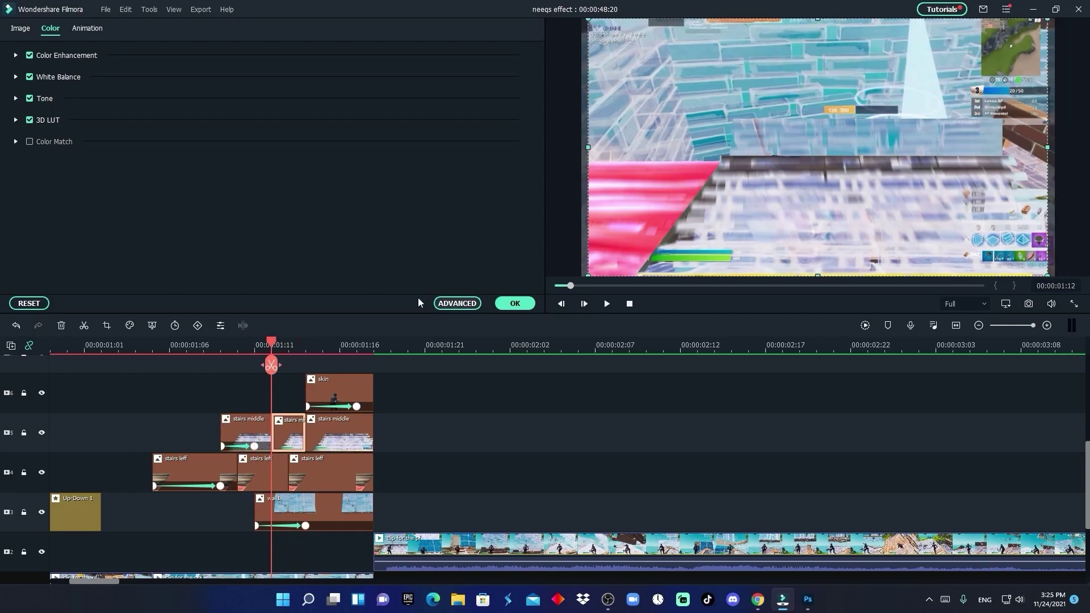
In Advanced Color Correction, set the middle stairs middle piece's White Balance temperature to 100 and raise its tint towards purple.
click(457, 304)
click(250, 108)
drag(305, 372, 358, 373)
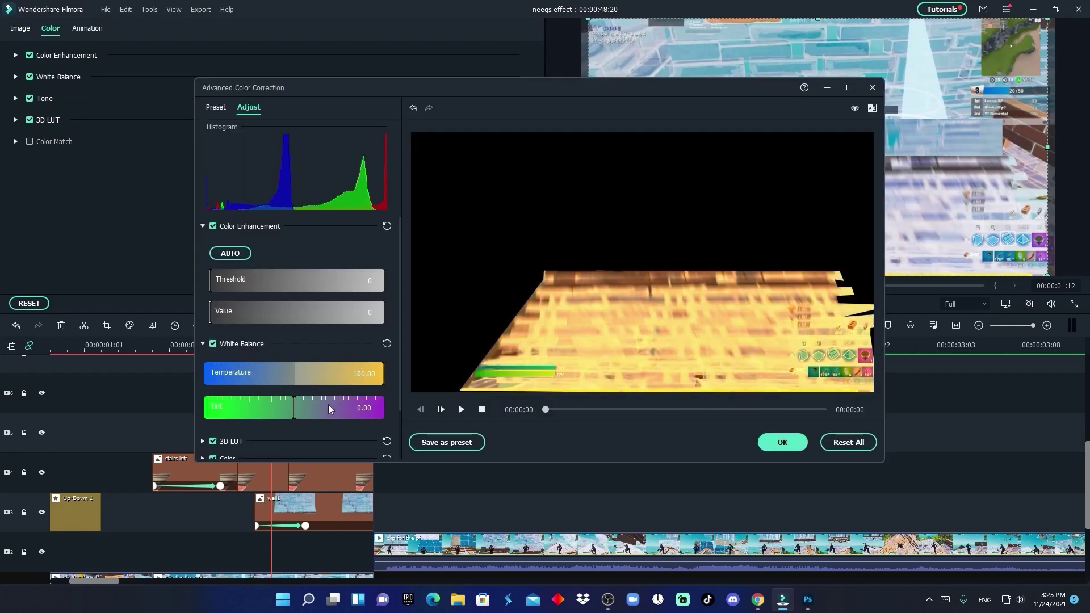
drag(331, 408, 363, 408)
click(782, 442)
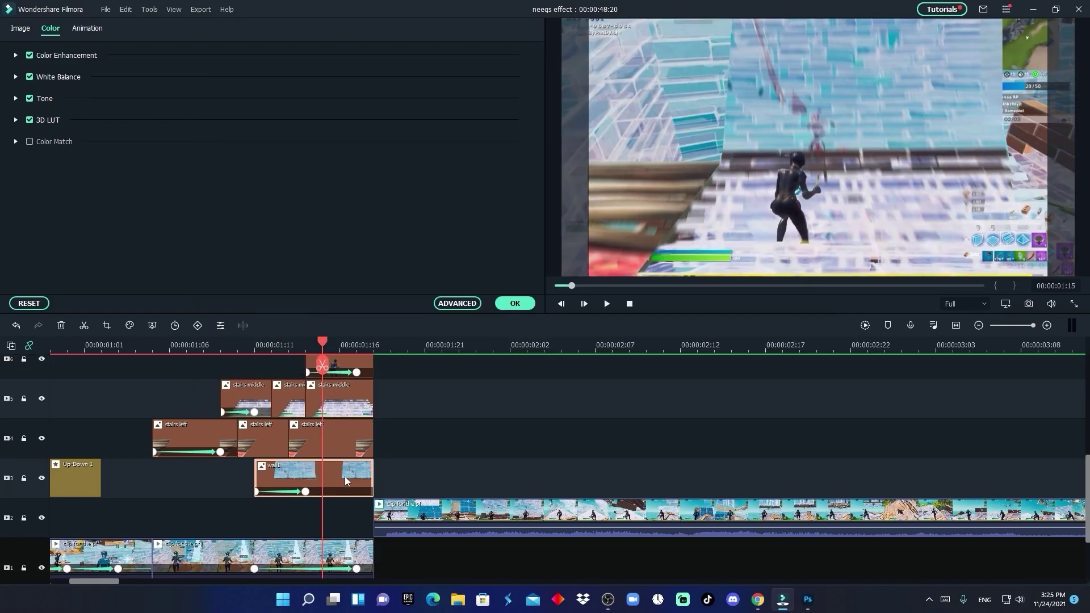
Split wall1 at 00:00:01:15 and 00:00:01:17, and raise the middle piece's White Balance temperature towards yellow and tint towards purple.
key(ctrl+b)
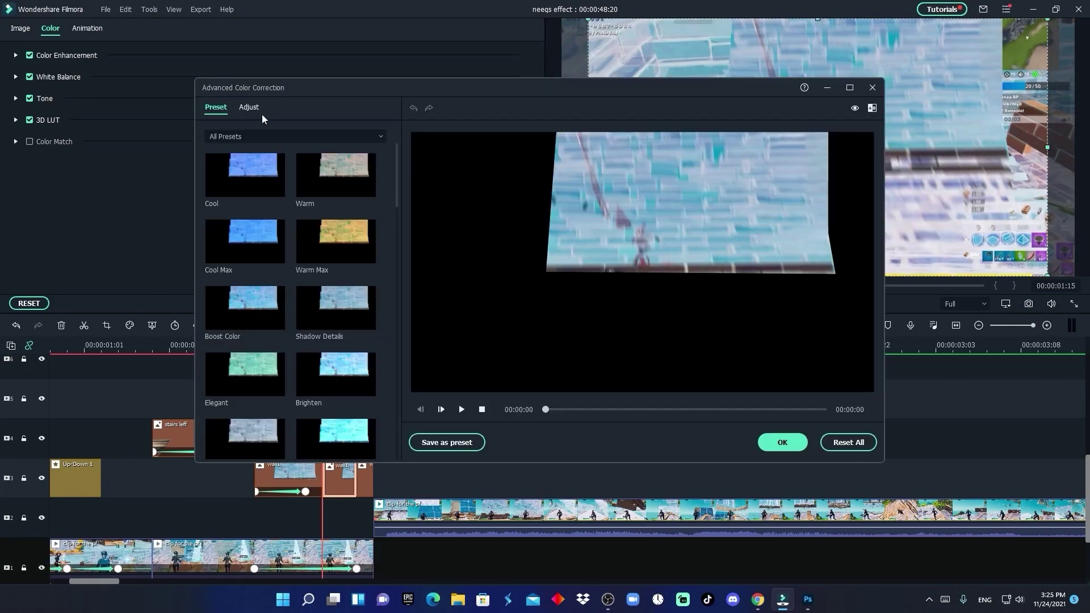
click(249, 107)
click(203, 344)
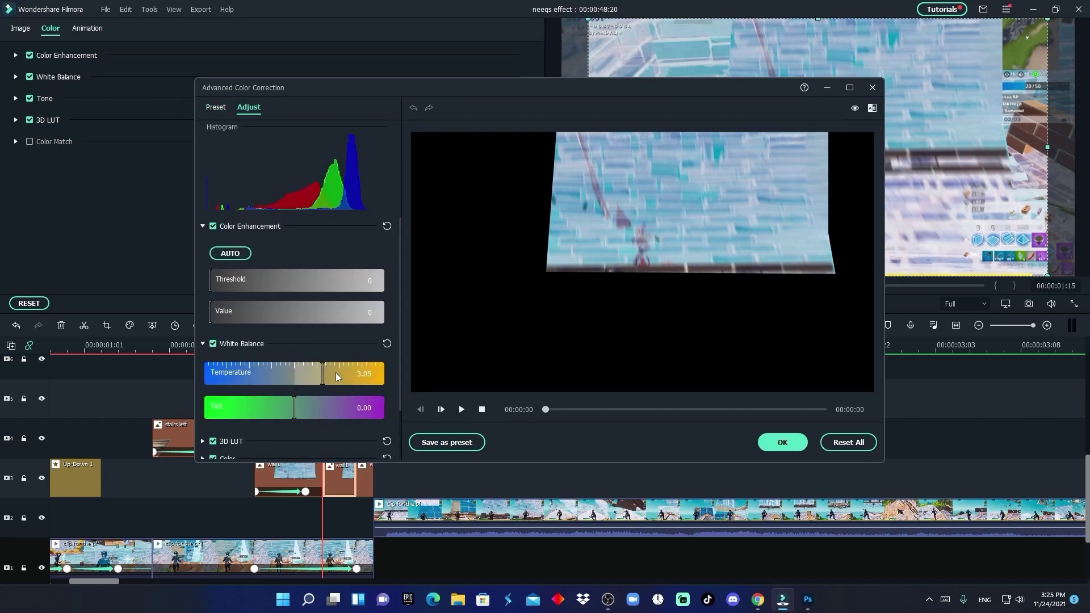
drag(336, 372, 358, 372)
drag(331, 408, 364, 408)
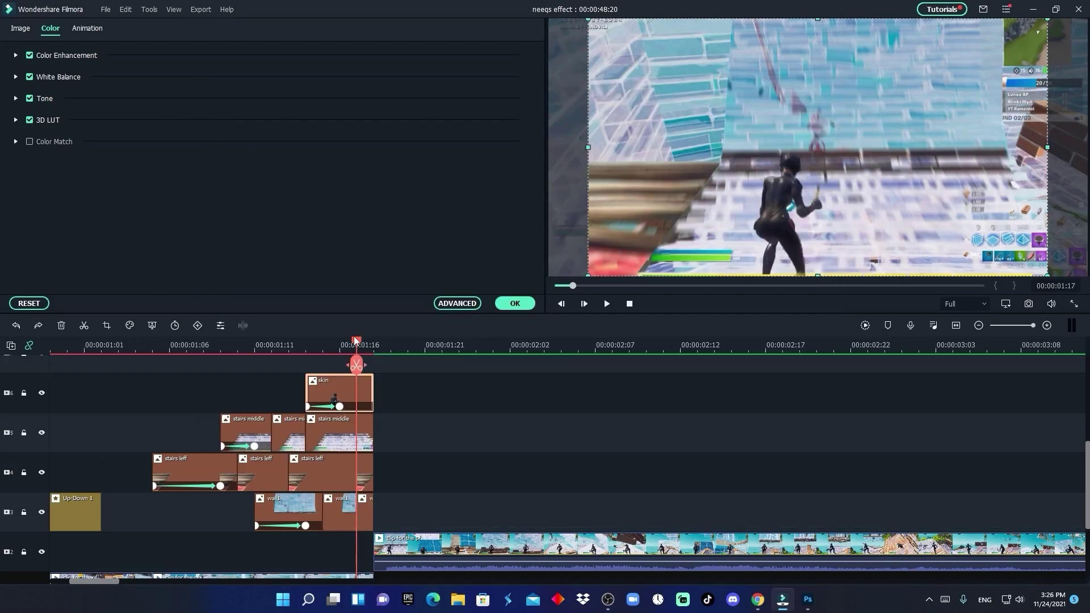
Split the skin clip at 00:00:01:17 and open Advanced Color Correction for its last piece.
drag(355, 341, 358, 344)
key(ctrl+b)
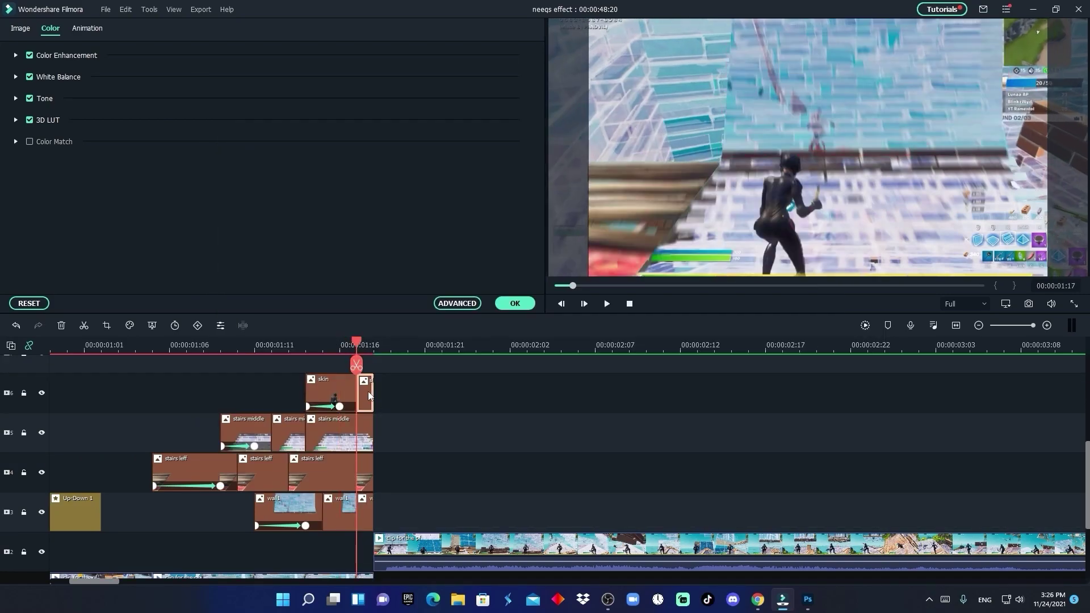
click(456, 304)
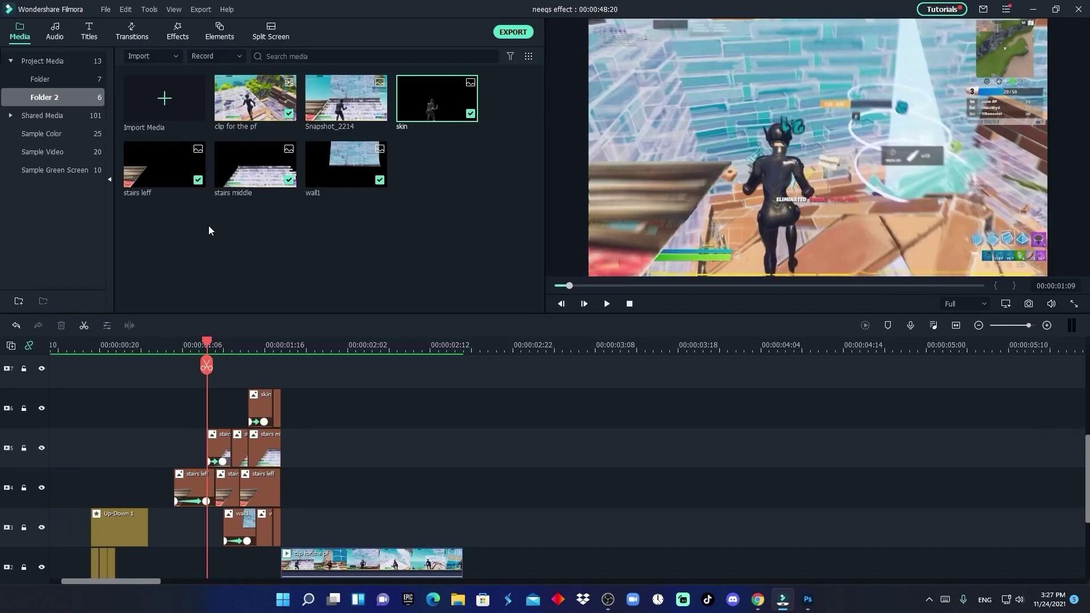
Find the Water effect, place it on the track above skin from the start of stairs leff, and cut it near the layers' end.
click(174, 30)
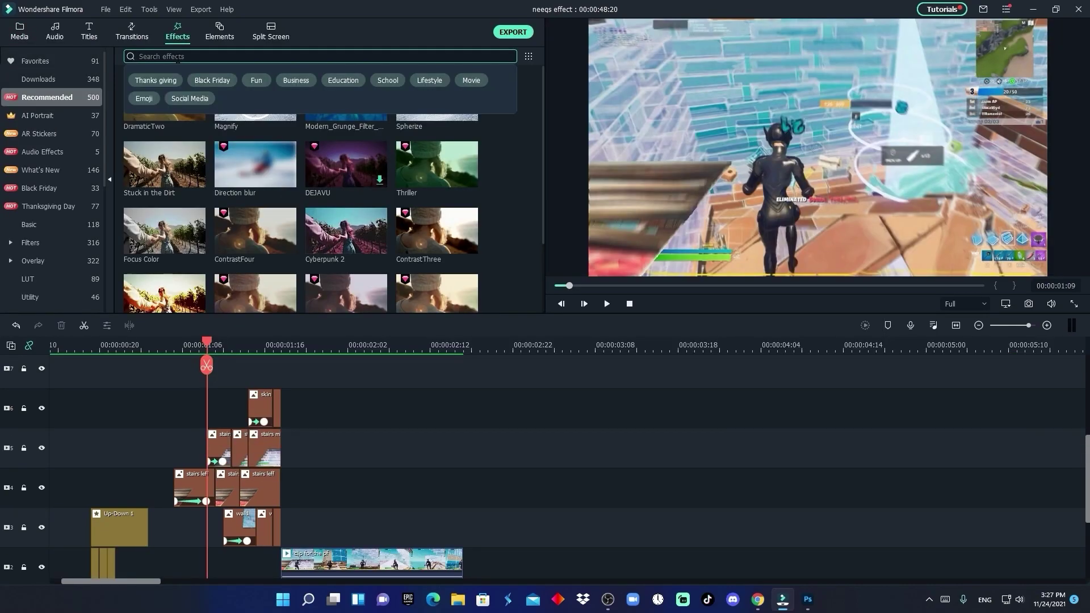
text(water)
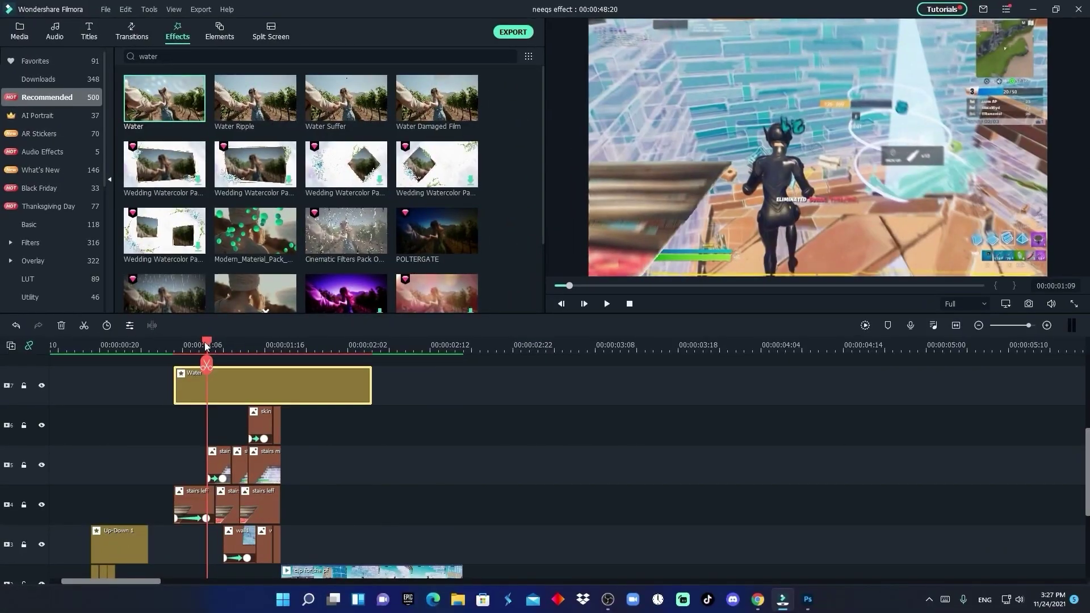
drag(206, 347, 280, 347)
click(281, 365)
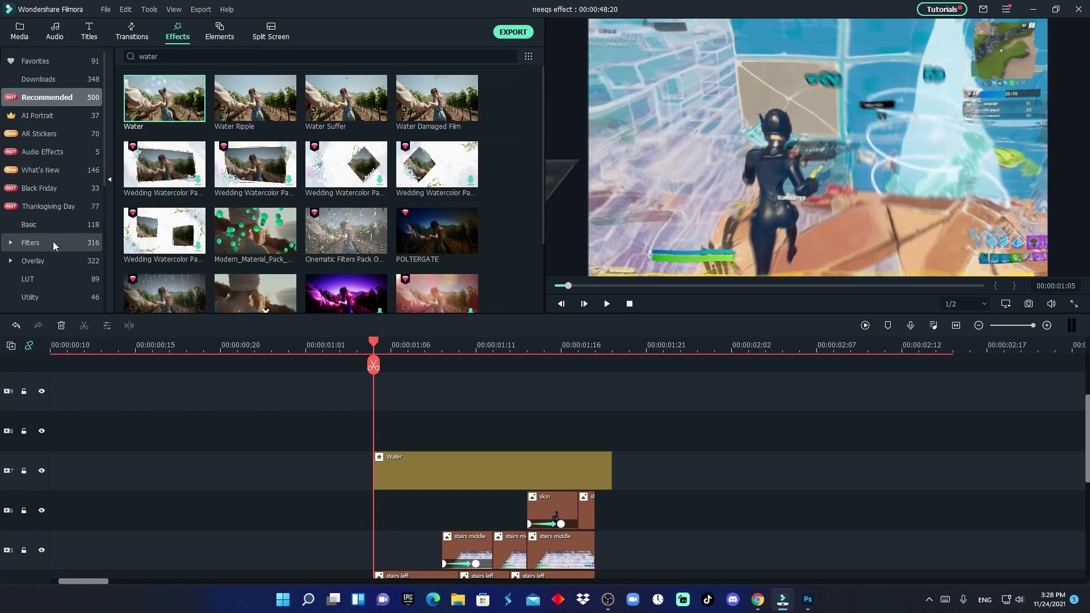
Add the Up-Down 1 filter above the Water effect, set its Position Y to 0.24 and lower its frequency.
click(34, 241)
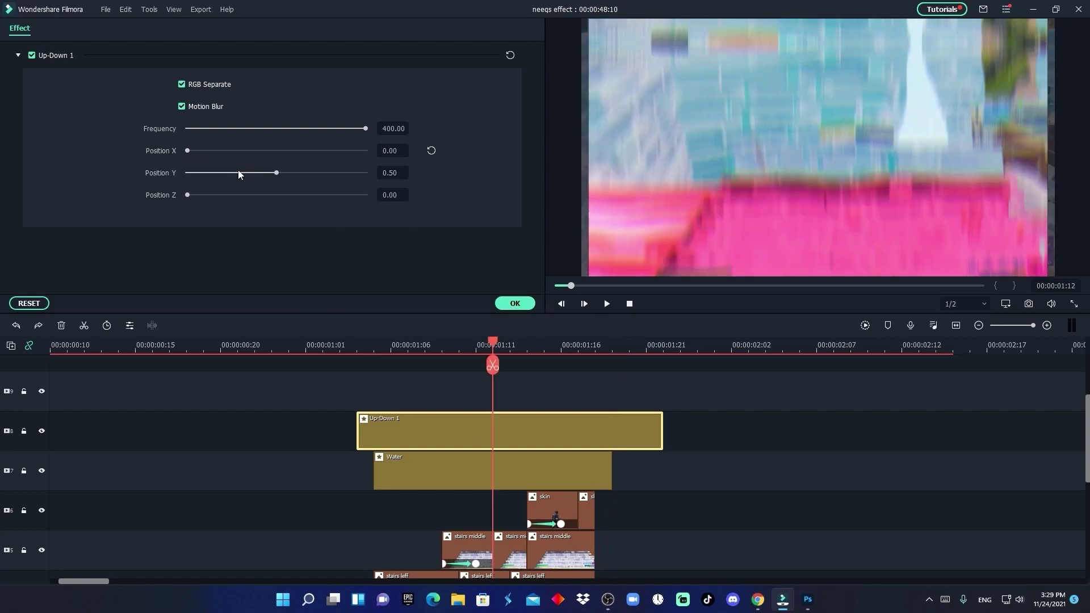
click(230, 172)
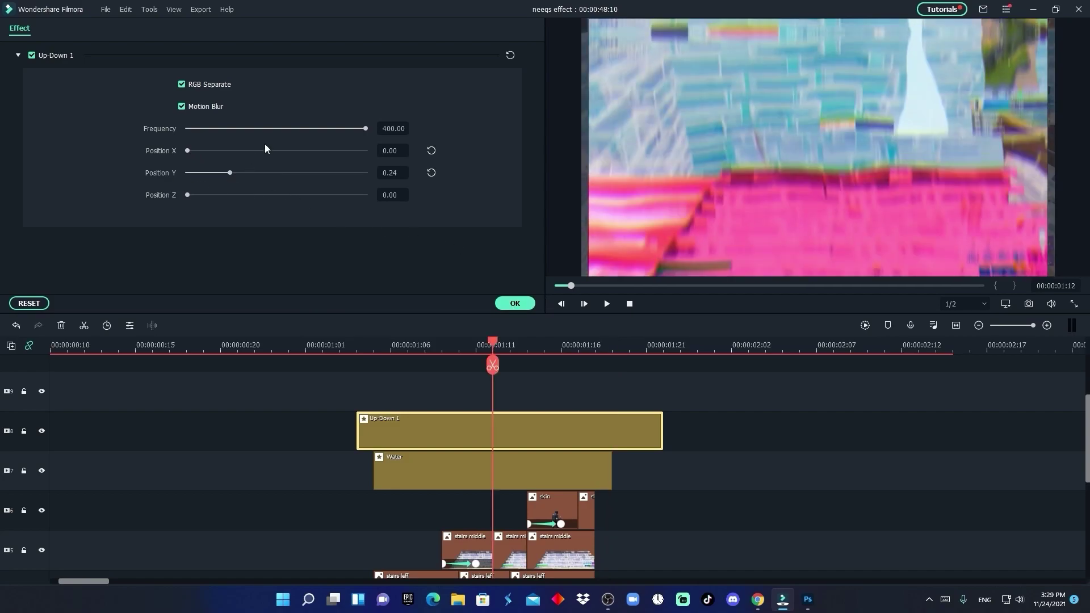
click(305, 128)
click(515, 303)
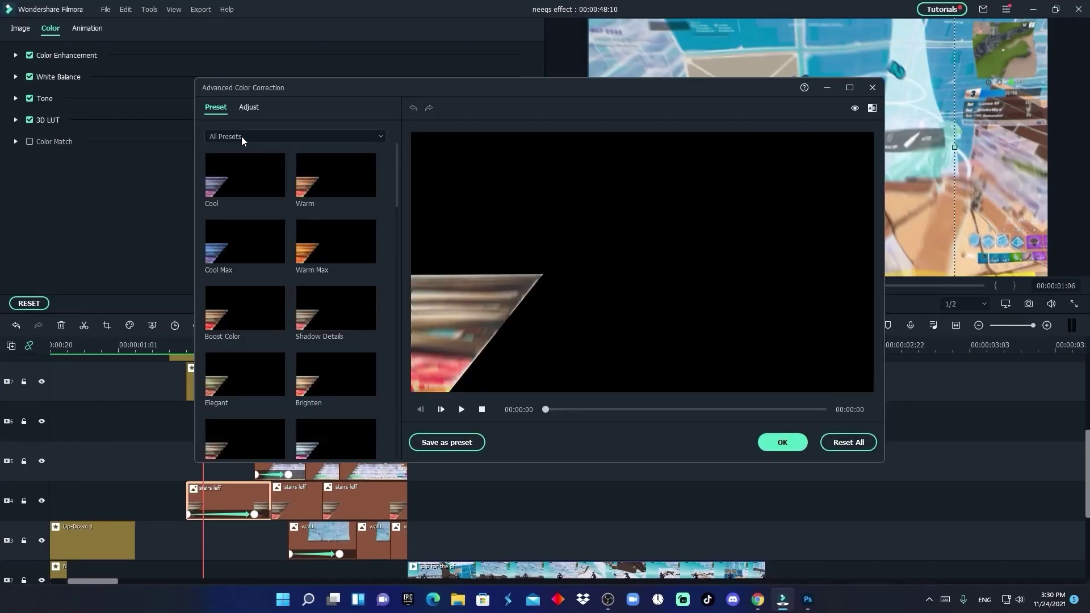
In Advanced Color Correction, set the first stairs leff piece's exposure to 43 and brightness to 100.
click(249, 107)
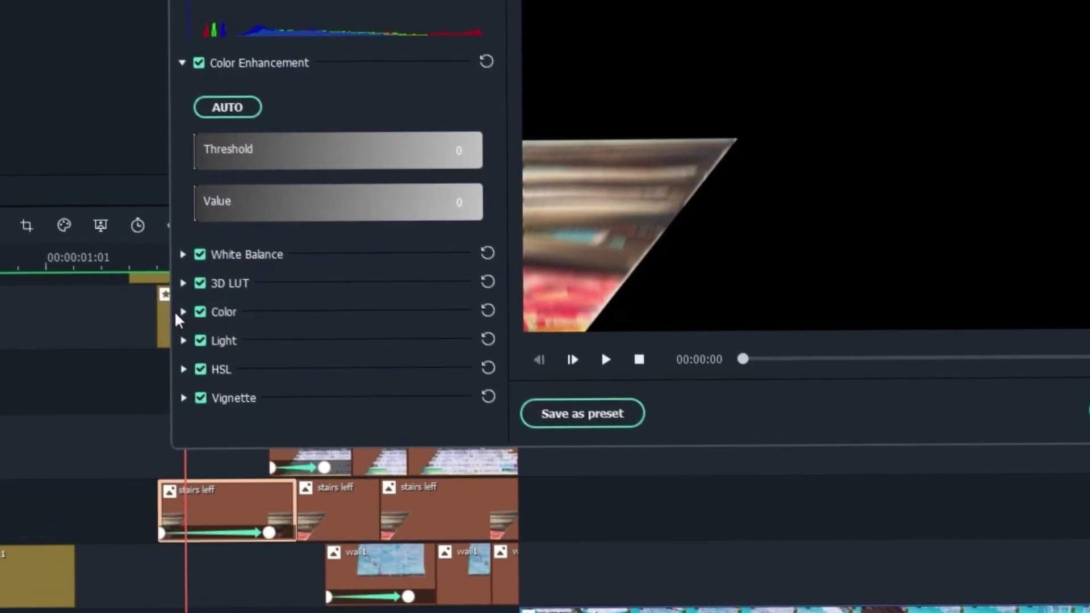
click(203, 379)
scroll(296, 375, down, 1)
drag(305, 350, 385, 365)
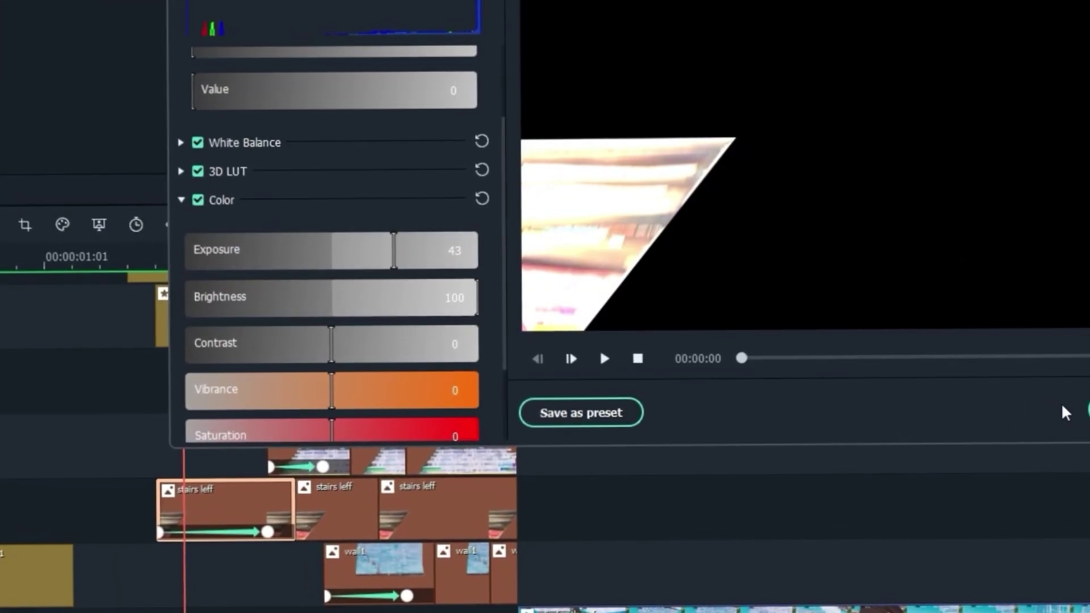
click(1087, 410)
In Advanced Color Correction, set the first stairs middle piece's exposure to 30 and raise its brightness.
double_click(309, 461)
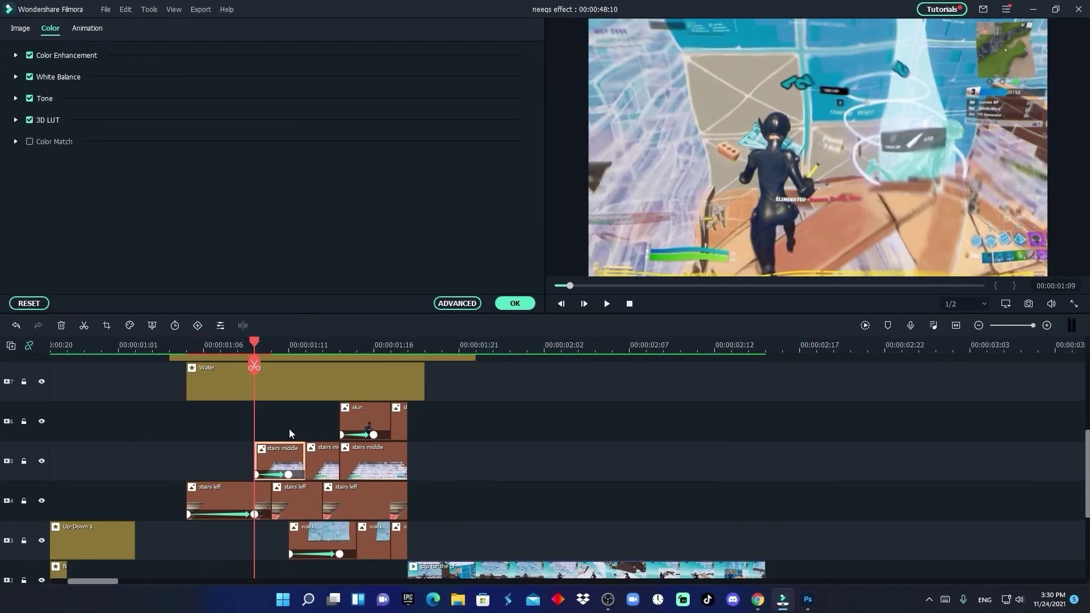
click(457, 303)
click(457, 303)
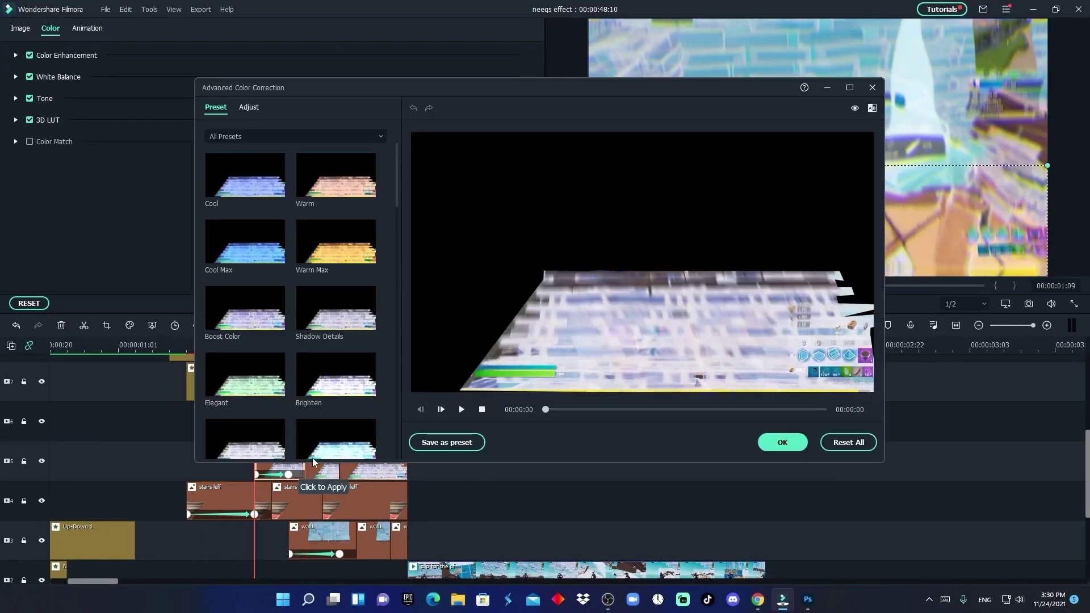
click(250, 107)
click(221, 378)
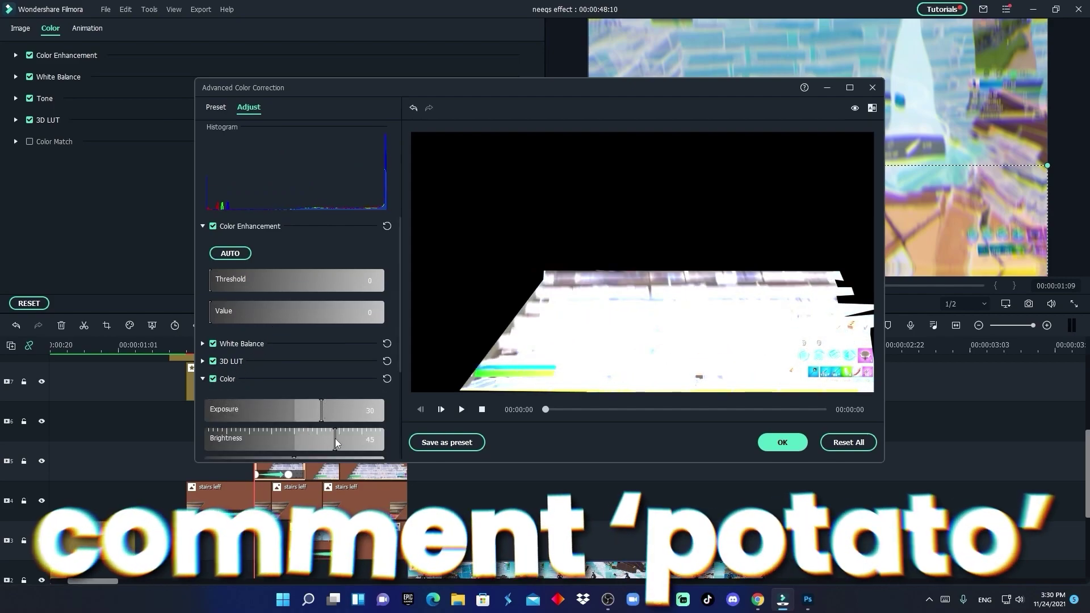